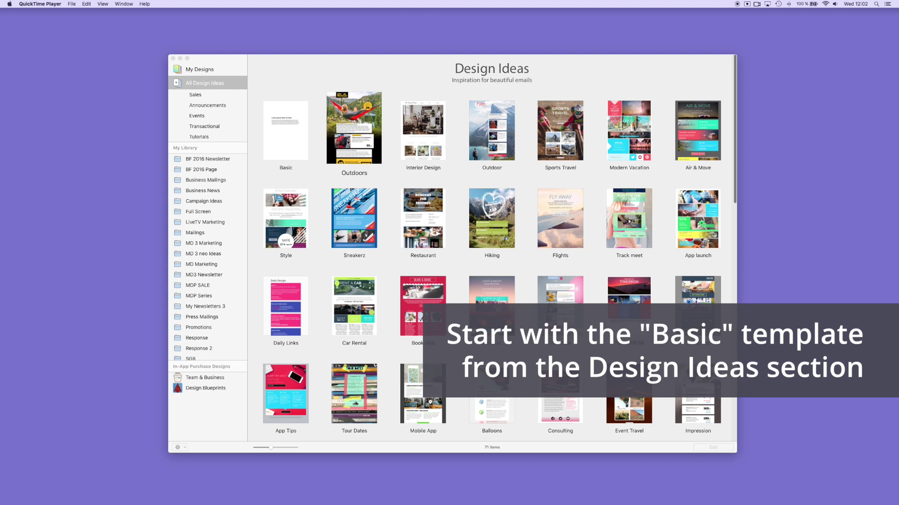
Choose the Basic template from Design Ideas to open a new untitled design.
{"action": "left_click", "coordinate": [296, 145]}
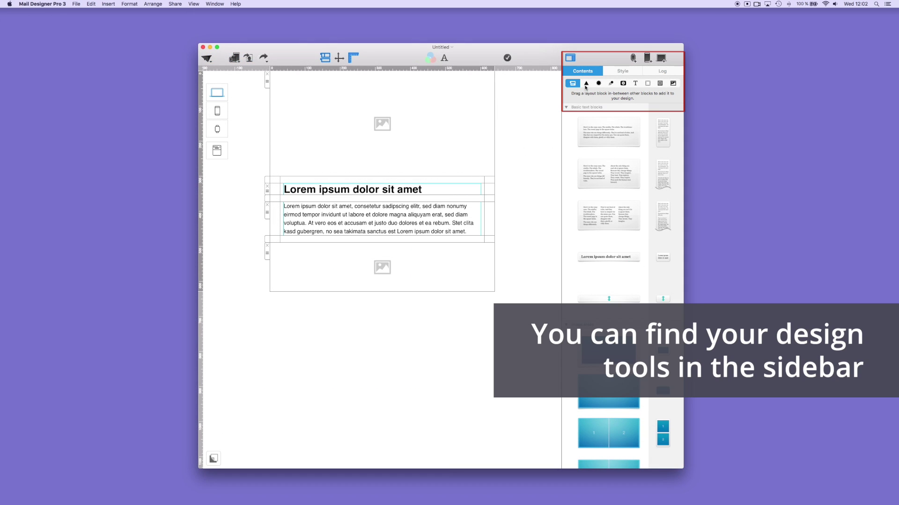
{"action": "left_click", "coordinate": [586, 83]}
{"action": "left_click", "coordinate": [598, 84]}
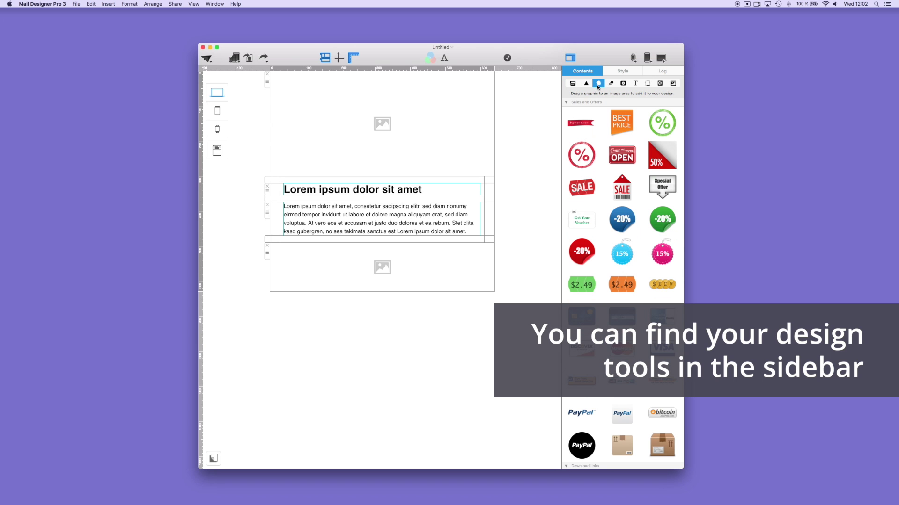
{"action": "left_click", "coordinate": [610, 84]}
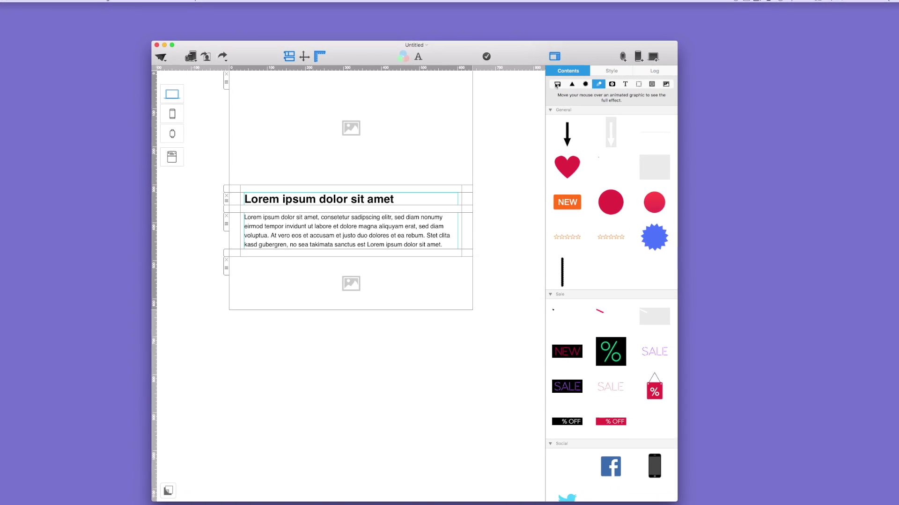
{"action": "left_click", "coordinate": [557, 84]}
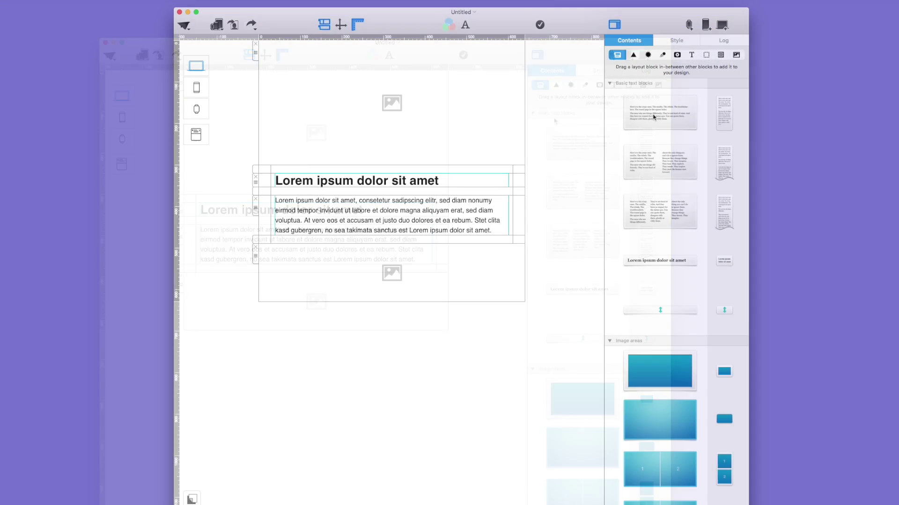
{"action": "left_click_drag", "start_coordinate": [652, 115], "coordinate": [479, 163]}
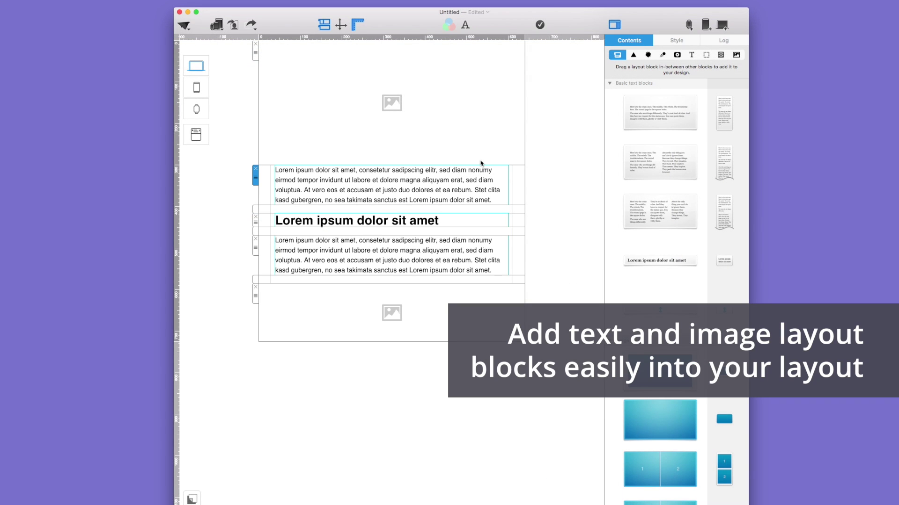
{"action": "left_click_drag", "start_coordinate": [644, 173], "coordinate": [475, 166]}
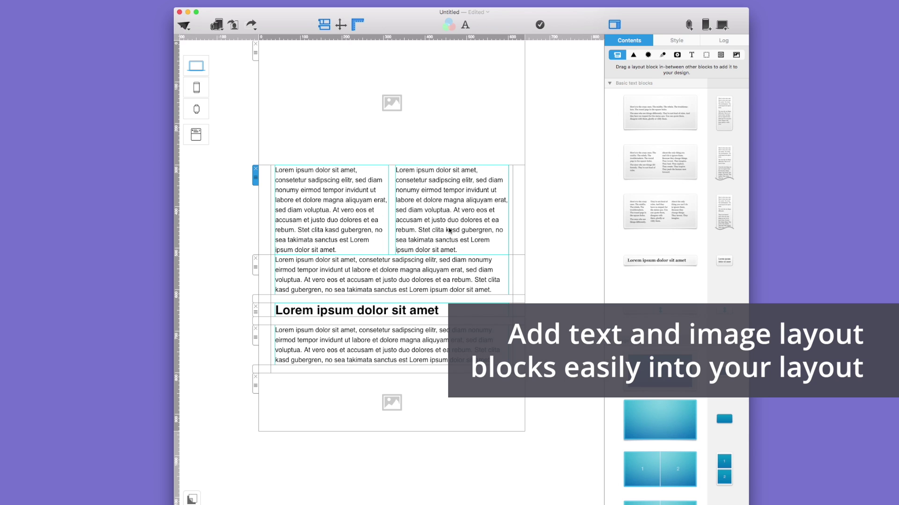
{"action": "left_click", "coordinate": [256, 170]}
{"action": "left_click", "coordinate": [256, 170]}
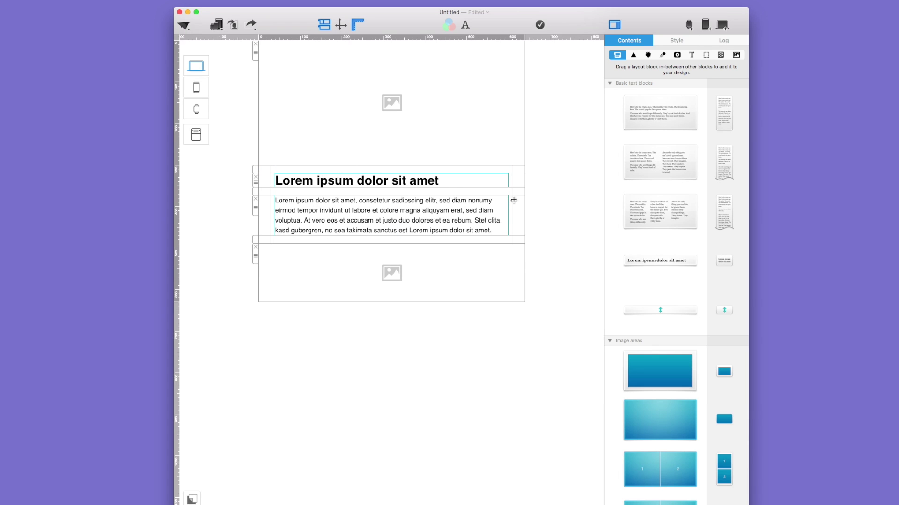
{"action": "scroll", "coordinate": [649, 260], "scroll_direction": "down", "scroll_amount": 5}
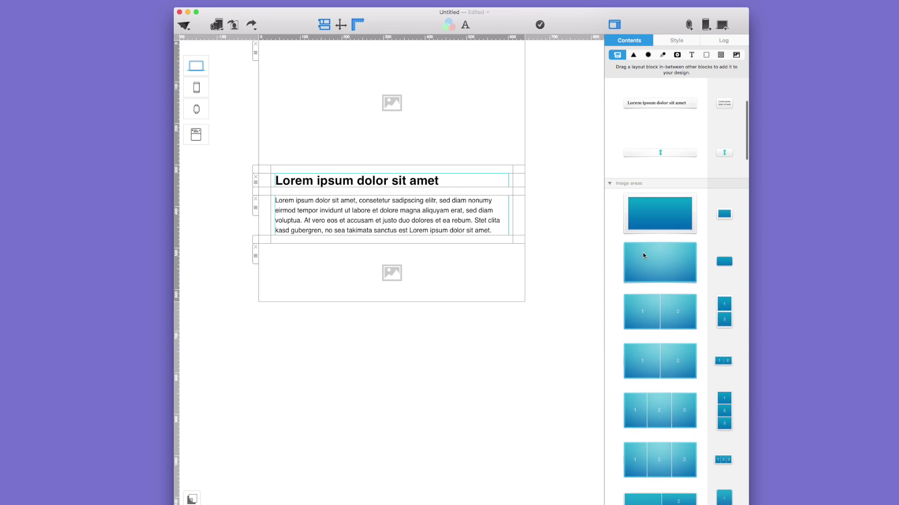
{"action": "left_click_drag", "start_coordinate": [648, 260], "coordinate": [435, 162]}
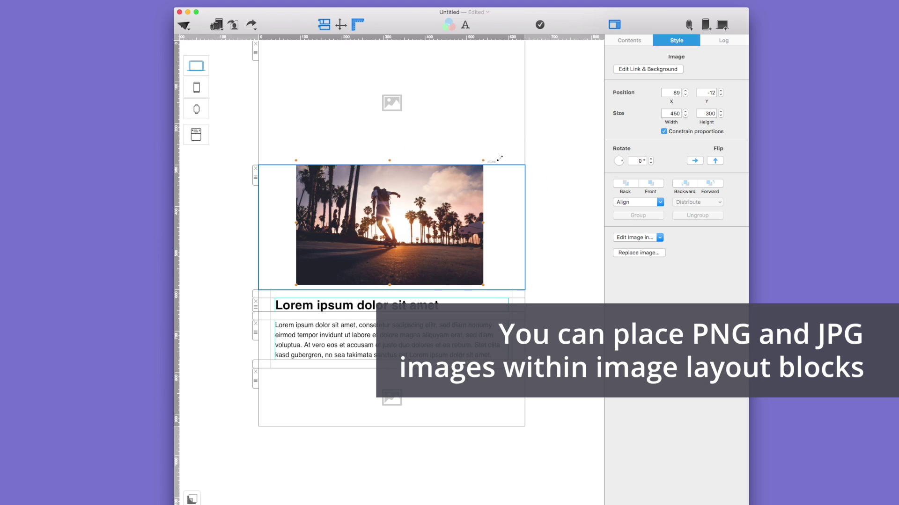
Enlarge the skateboard photo to fill its block, add a two-image row below, and delete the empty top block.
{"action": "left_click_drag", "start_coordinate": [488, 159], "coordinate": [608, 77]}
{"action": "left_click_drag", "start_coordinate": [482, 196], "coordinate": [431, 261]}
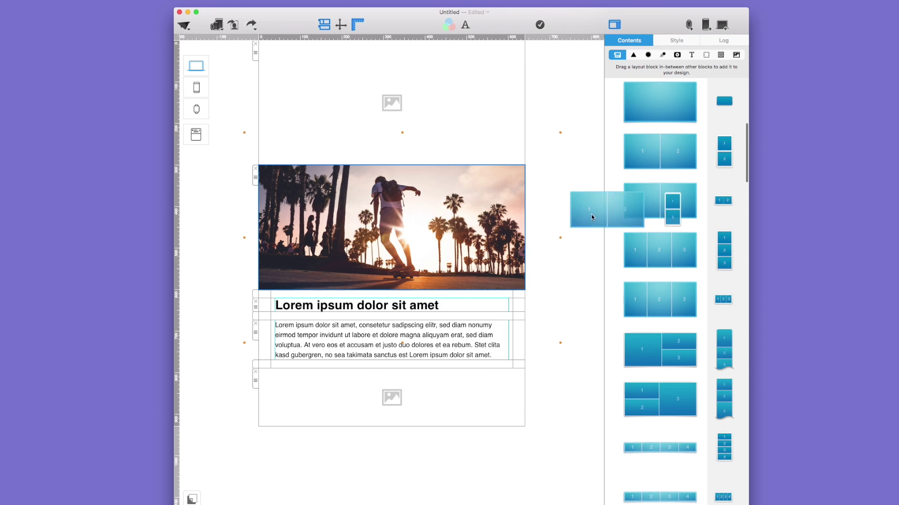
{"action": "left_click_drag", "start_coordinate": [591, 215], "coordinate": [493, 285]}
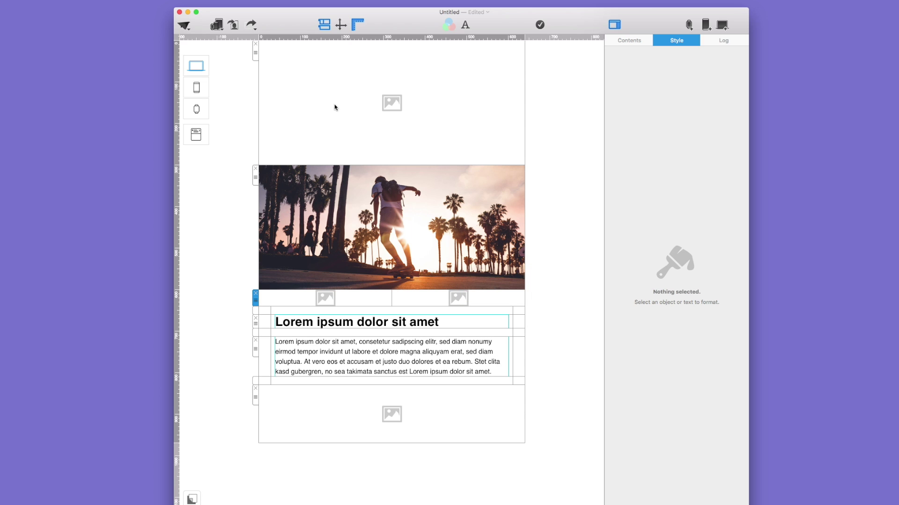
{"action": "left_click", "coordinate": [255, 44]}
Enlarge the left image of the two-photo row to fill its cell.
{"action": "left_click", "coordinate": [372, 177]}
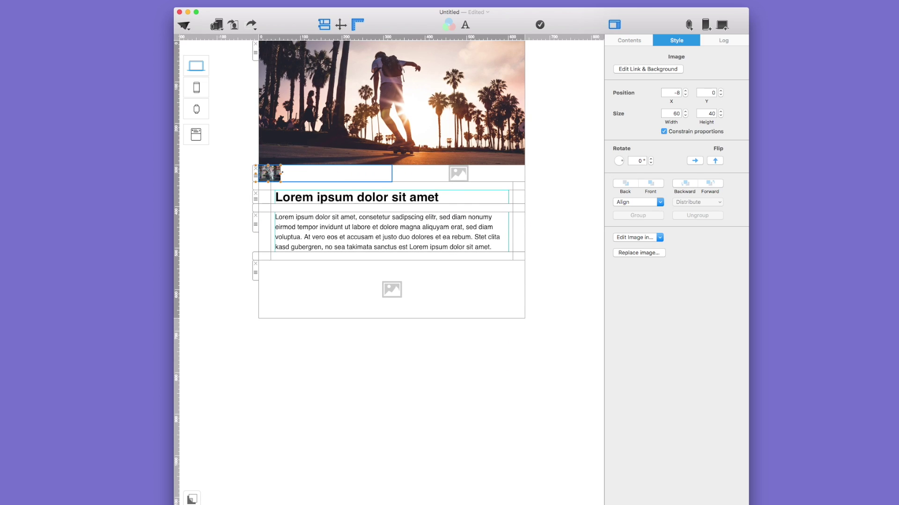
{"action": "left_click_drag", "start_coordinate": [282, 173], "coordinate": [401, 174]}
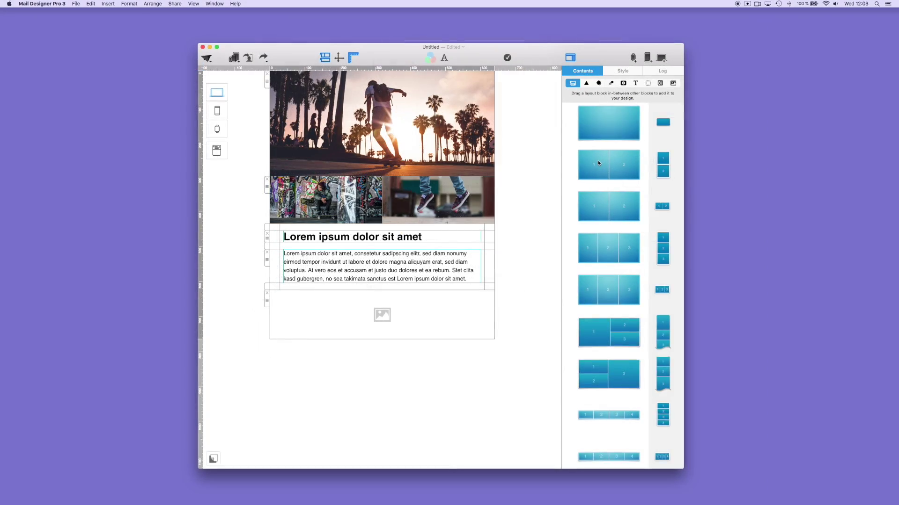
{"action": "scroll", "coordinate": [581, 140], "scroll_direction": "up", "scroll_amount": 3}
{"action": "scroll", "coordinate": [574, 130], "scroll_direction": "up", "scroll_amount": 3}
Insert a spacer between the top photo and the photo row, sized to about 43 px high.
{"action": "left_click_drag", "start_coordinate": [604, 244], "coordinate": [452, 180]}
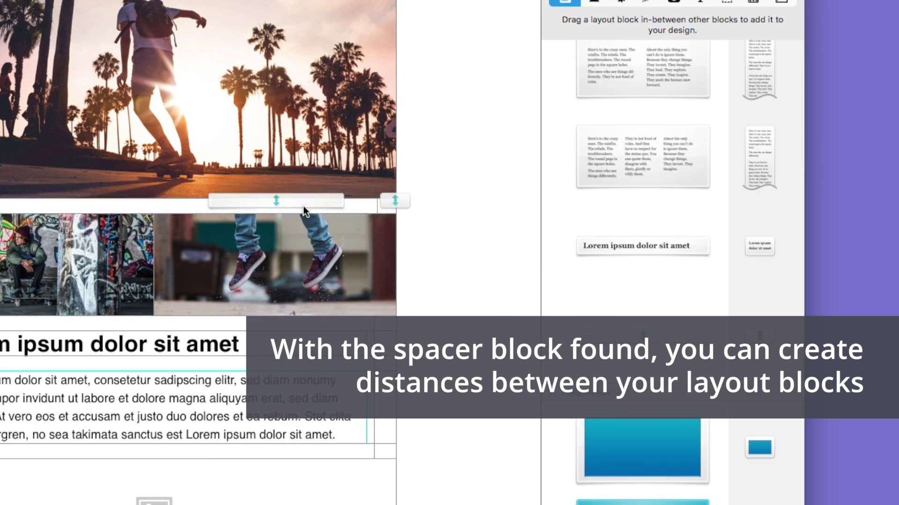
{"action": "left_click", "coordinate": [164, 215]}
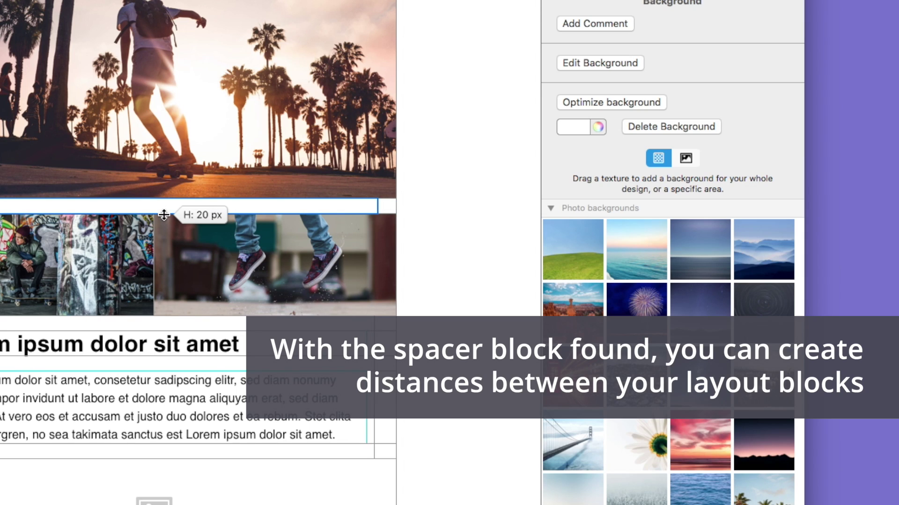
{"action": "left_click_drag", "start_coordinate": [164, 215], "coordinate": [156, 291]}
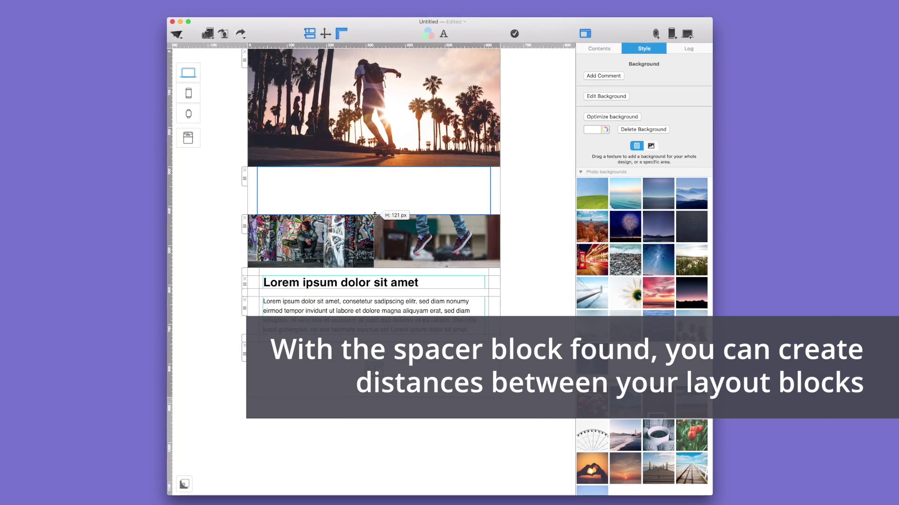
{"action": "left_click_drag", "start_coordinate": [374, 215], "coordinate": [378, 180]}
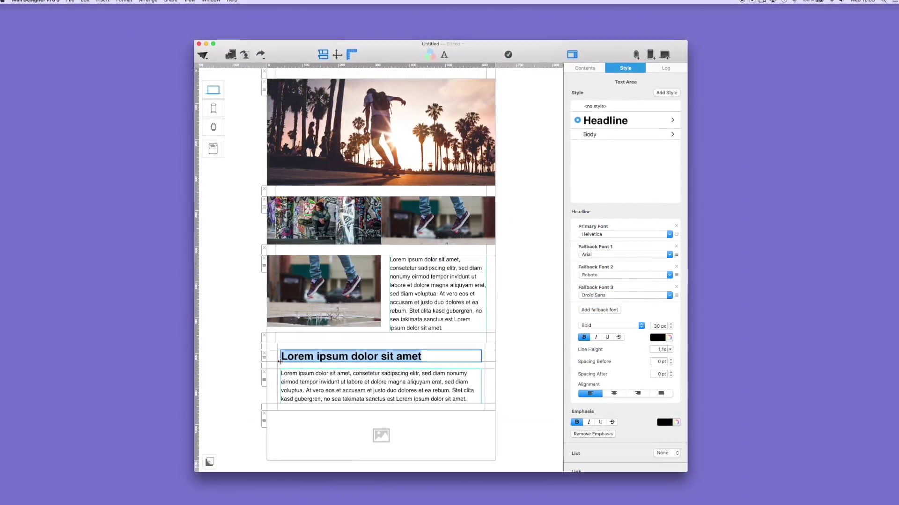
Paste the heading text onto the top skateboard photo and retype it as 'Headline'.
{"action": "left_click", "coordinate": [292, 166]}
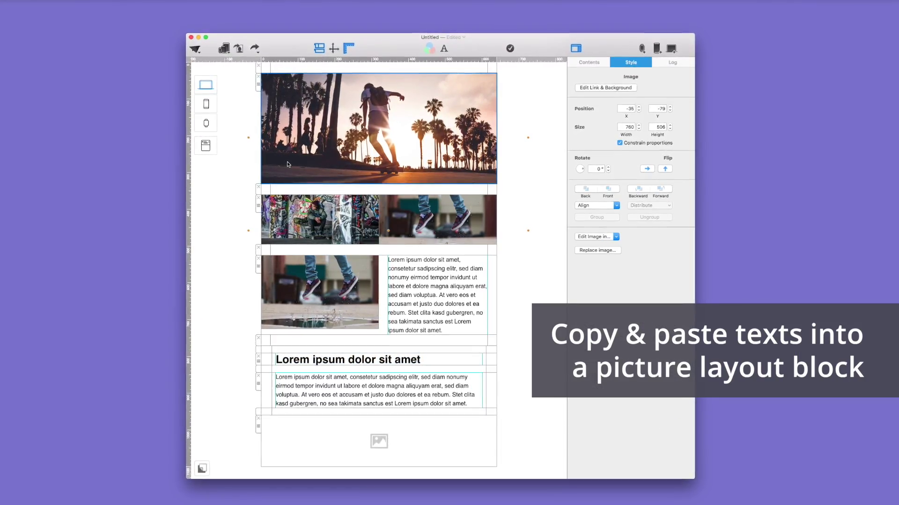
{"action": "type", "text": "Lorem ipsum dolor sit amet"}
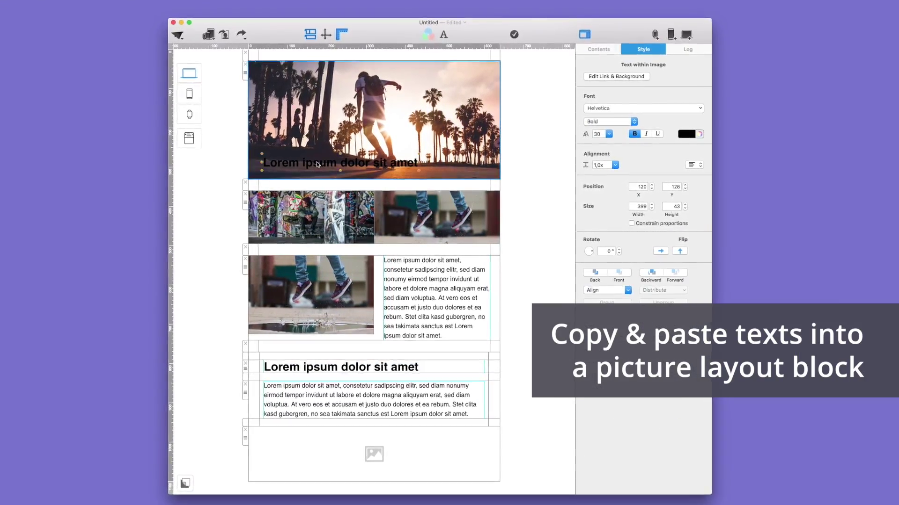
{"action": "double_click", "coordinate": [319, 165]}
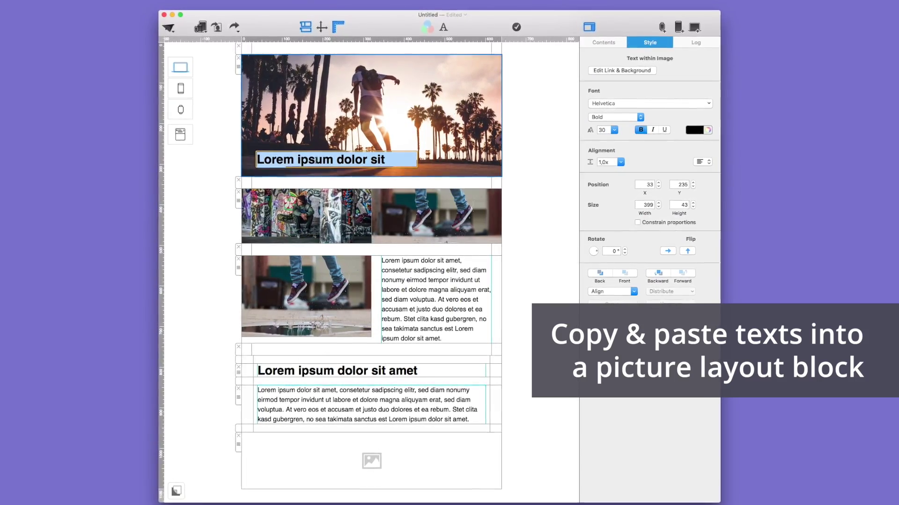
{"action": "type", "text": "Head"}
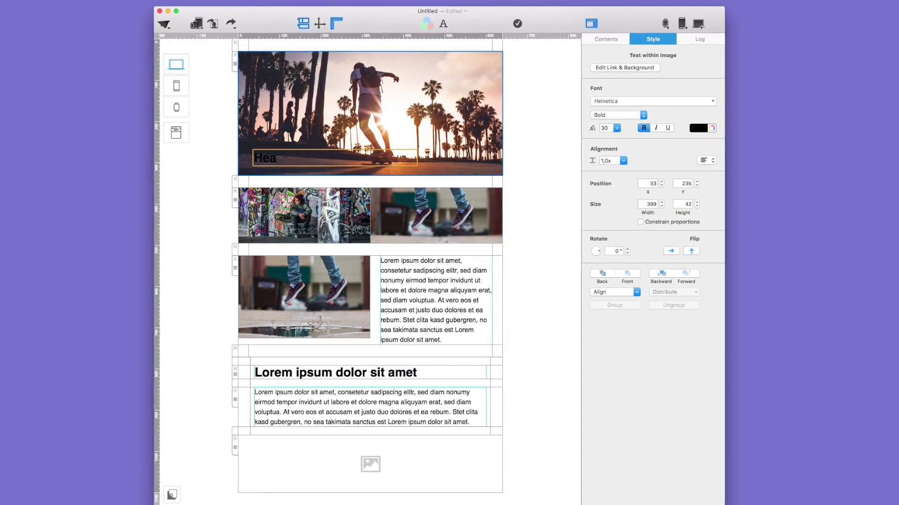
{"action": "type", "text": "line"}
Style the Headline text at size 65, white, in Quicksand Light.
{"action": "key", "text": "super+a"}
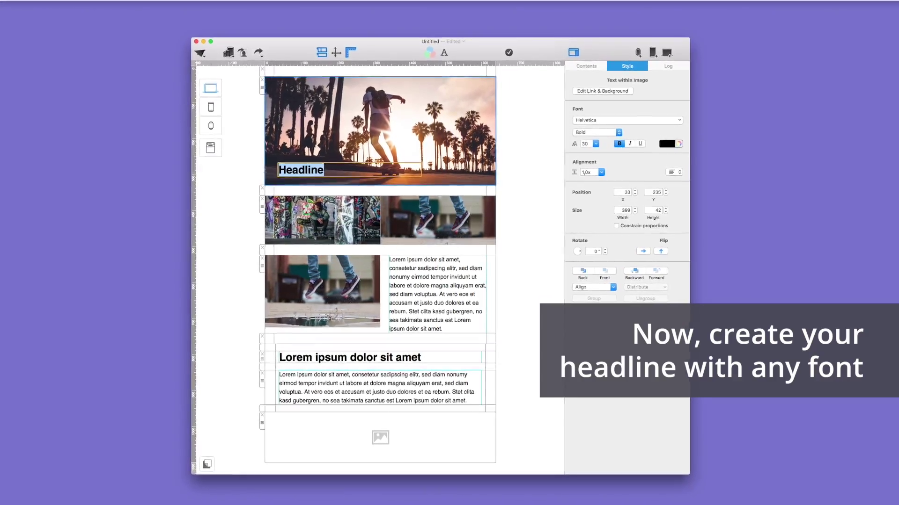
{"action": "left_click_drag", "start_coordinate": [594, 144], "coordinate": [615, 152]}
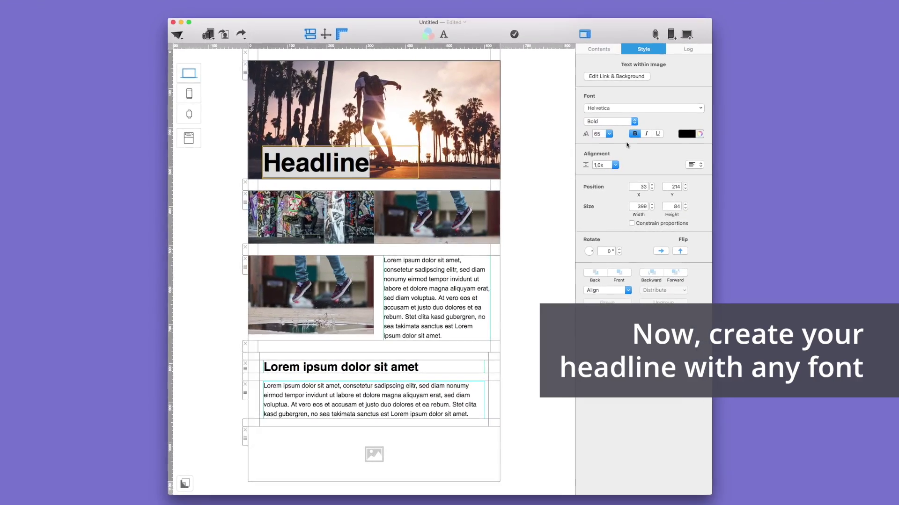
{"action": "left_click", "coordinate": [687, 134]}
{"action": "left_click", "coordinate": [639, 143]}
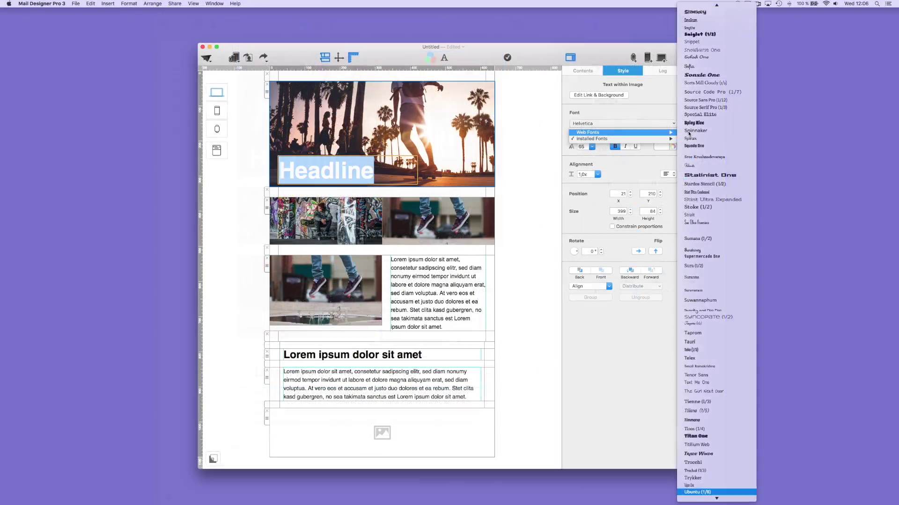
{"action": "type", "text": "quicksand"}
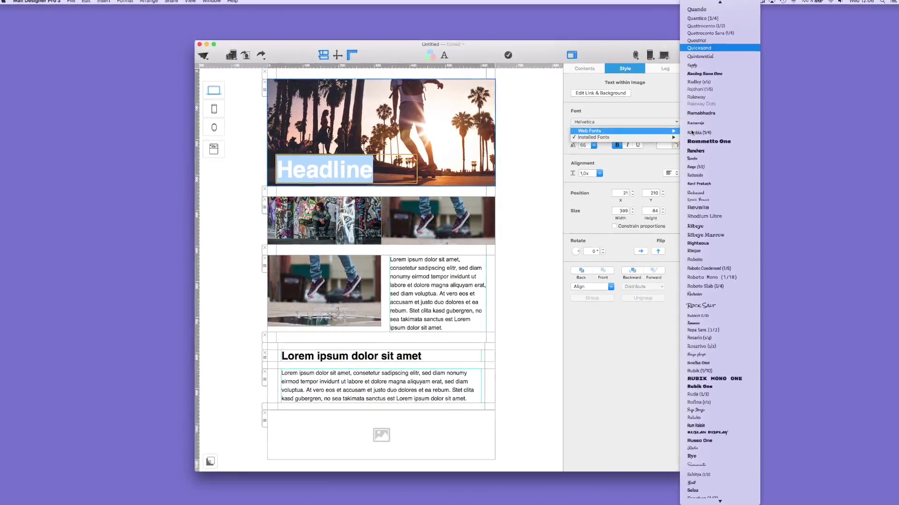
{"action": "key", "text": "Return"}
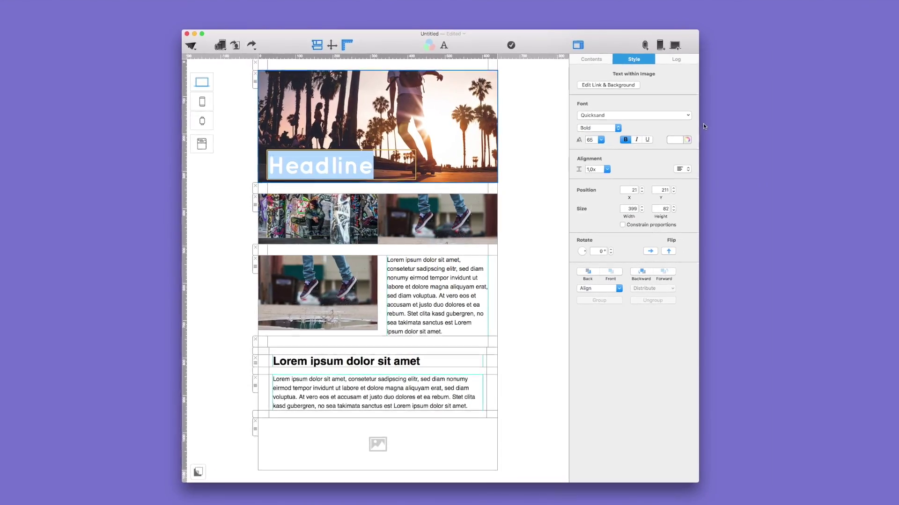
{"action": "left_click", "coordinate": [601, 126]}
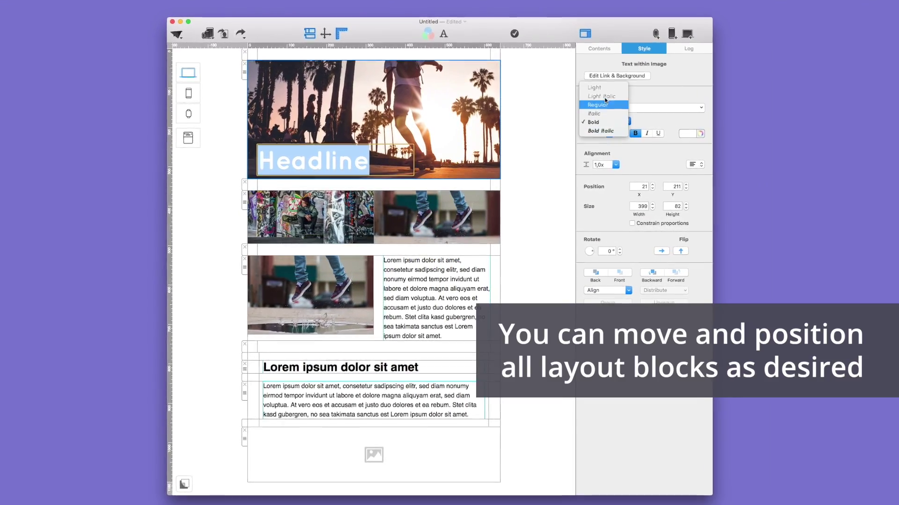
{"action": "left_click", "coordinate": [604, 89]}
{"action": "left_click", "coordinate": [533, 133]}
Move the body text block under the headline photo and narrow it to 742 px wide.
{"action": "left_click_drag", "start_coordinate": [235, 268], "coordinate": [268, 278]}
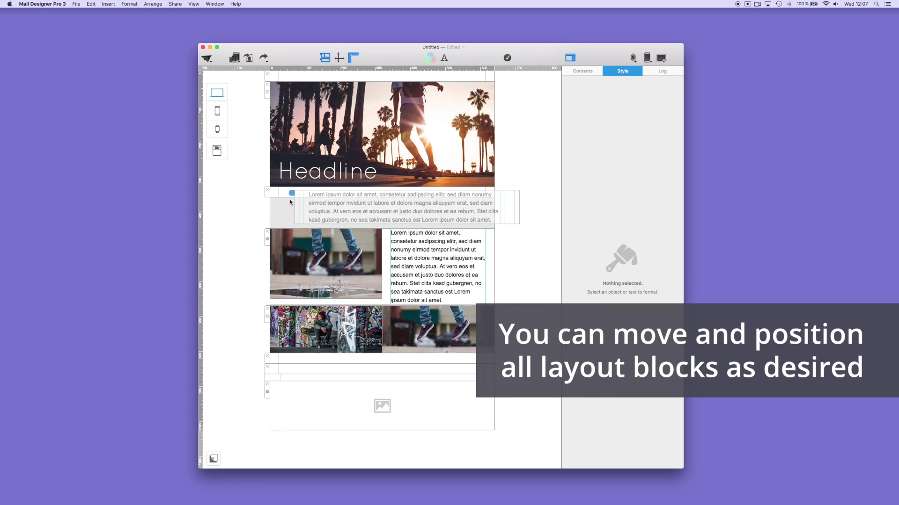
{"action": "left_click_drag", "start_coordinate": [276, 368], "coordinate": [292, 183]}
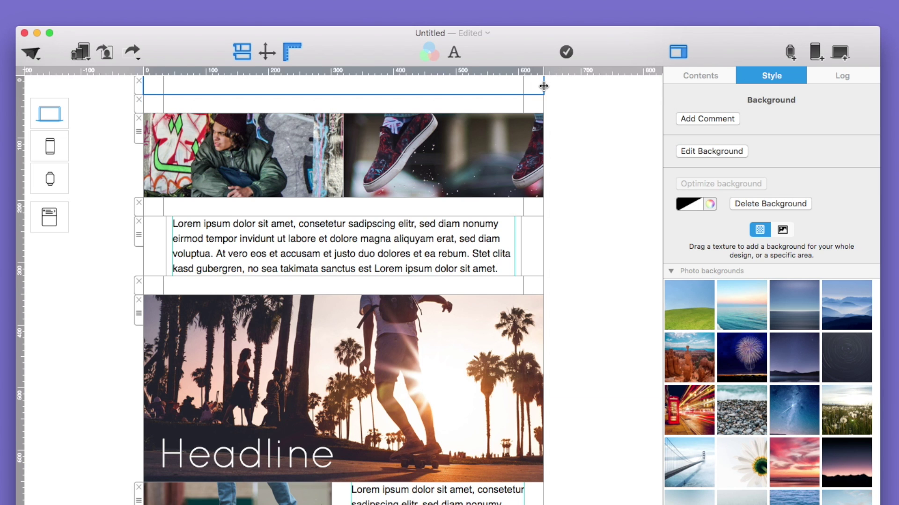
{"action": "left_click_drag", "start_coordinate": [544, 84], "coordinate": [542, 105]}
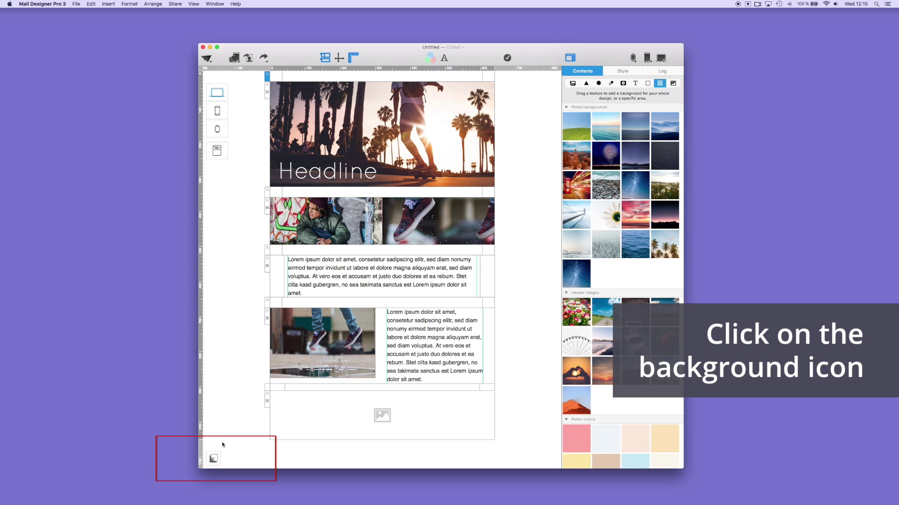
Set the black-and-white skater photo as the email's outer background.
{"action": "left_click", "coordinate": [213, 459]}
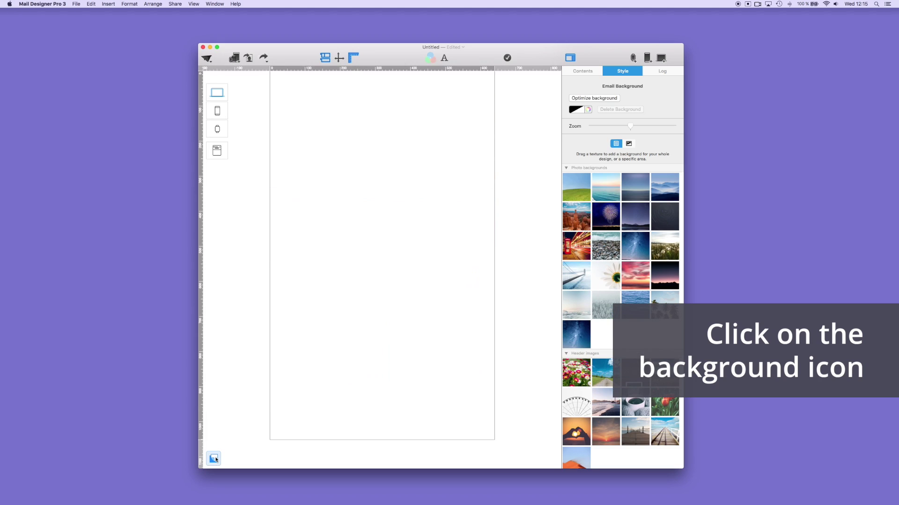
{"action": "left_click_drag", "start_coordinate": [129, 204], "coordinate": [252, 208]}
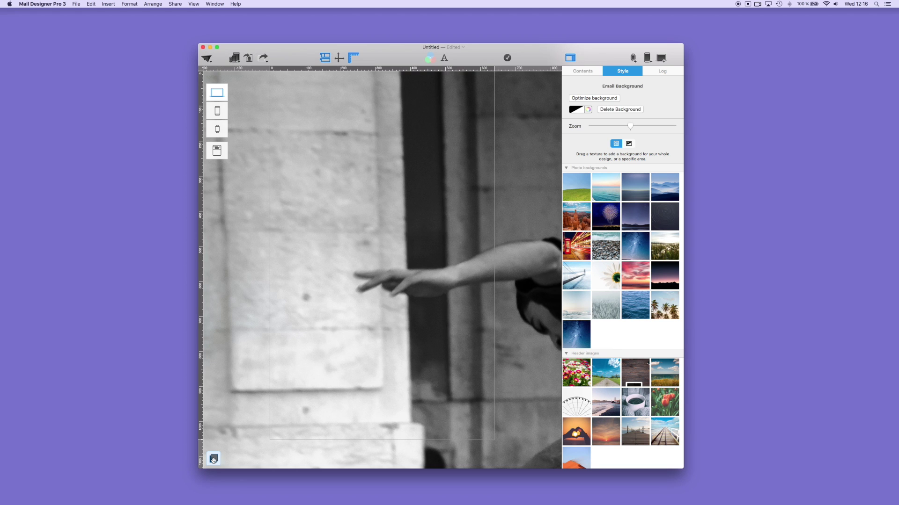
{"action": "left_click", "coordinate": [213, 460]}
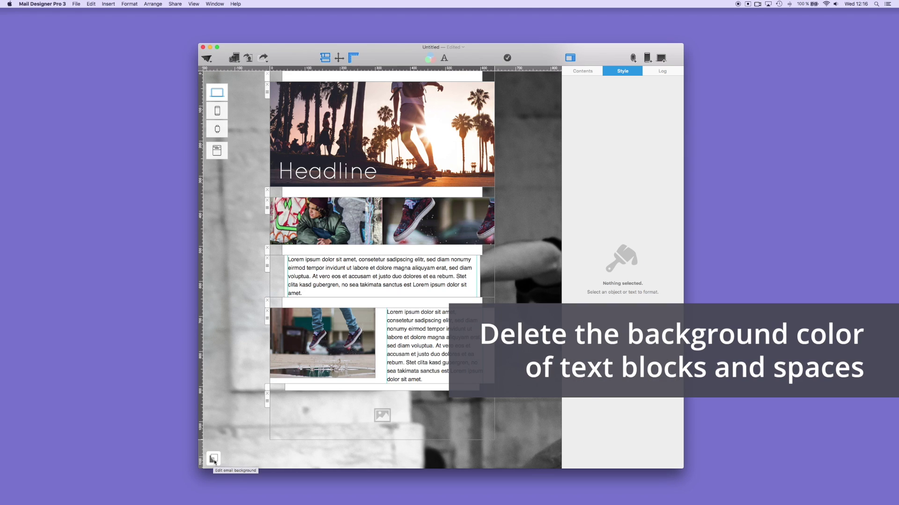
Remove the white backgrounds from the spacers and first text block, and adjust the background zoom.
{"action": "left_click", "coordinate": [459, 79]}
{"action": "left_click", "coordinate": [471, 193]}
{"action": "key", "text": "BackSpace"}
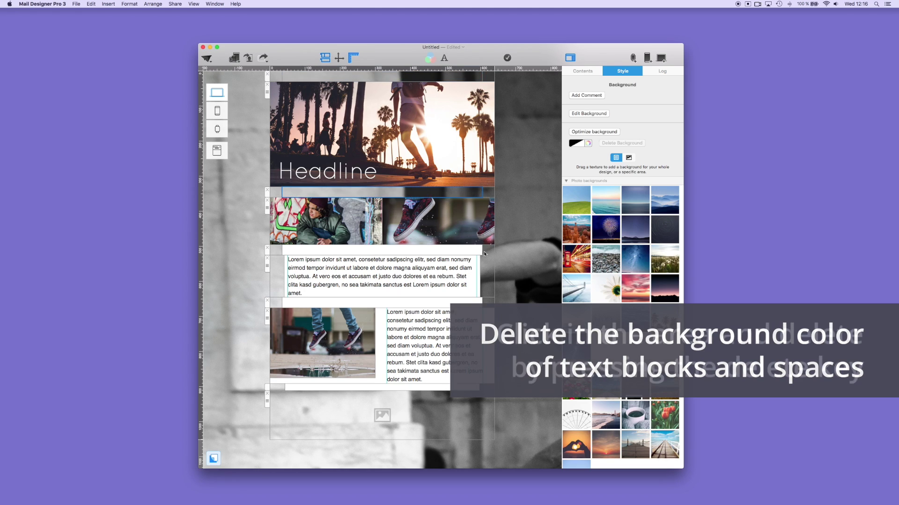
{"action": "left_click", "coordinate": [473, 250]}
{"action": "key", "text": "BackSpace"}
{"action": "key", "text": "BackSpace"}
{"action": "left_click", "coordinate": [477, 294]}
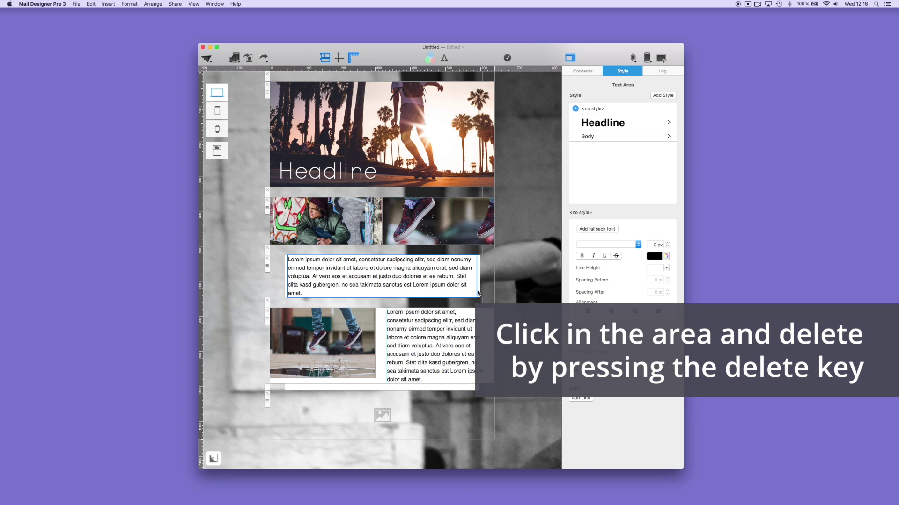
{"action": "left_click", "coordinate": [477, 291]}
{"action": "key", "text": "BackSpace"}
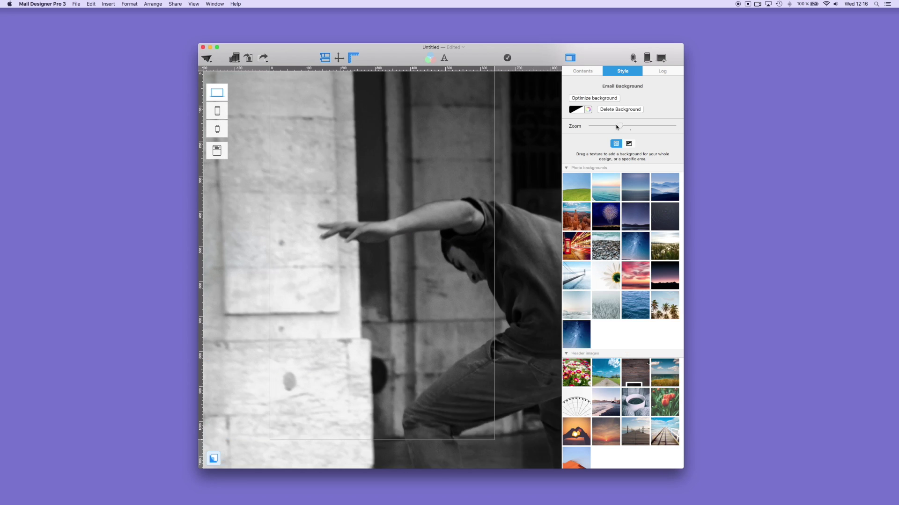
{"action": "mouse_move", "coordinate": [622, 126]}
{"action": "left_mouse_down"}
{"action": "mouse_move", "coordinate": [605, 126]}
{"action": "mouse_move", "coordinate": [622, 126]}
{"action": "left_mouse_up"}
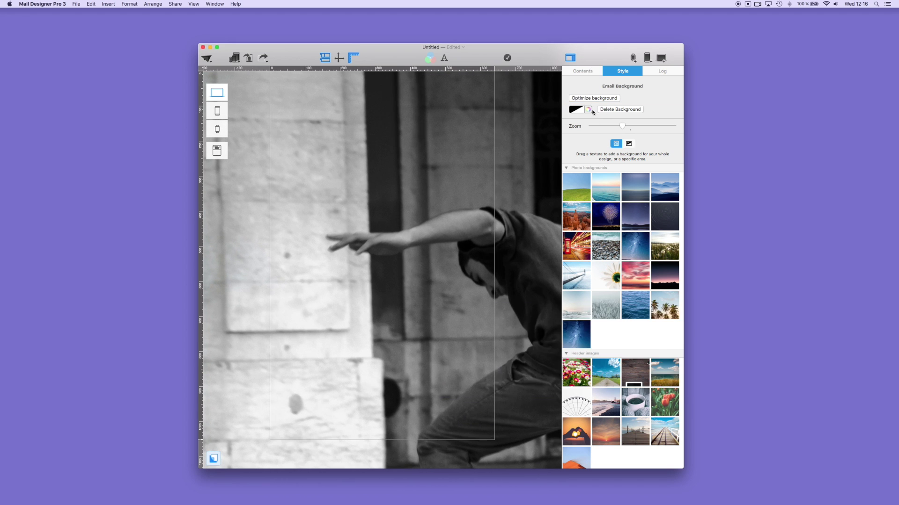
Replace the background with a kickflip skateboard photo and place an orange 713×330 rectangle over the headline.
{"action": "left_click", "coordinate": [621, 110]}
{"action": "left_click", "coordinate": [588, 110]}
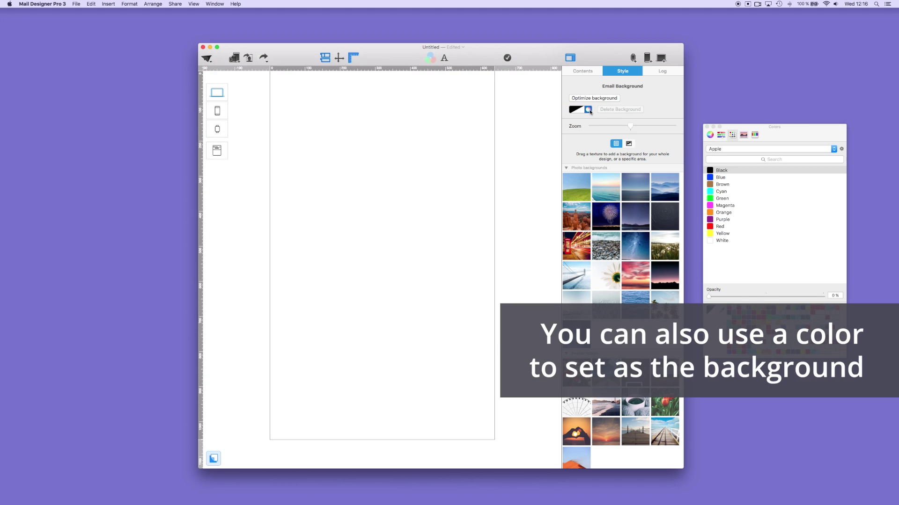
{"action": "left_click_drag", "start_coordinate": [729, 324], "coordinate": [532, 311]}
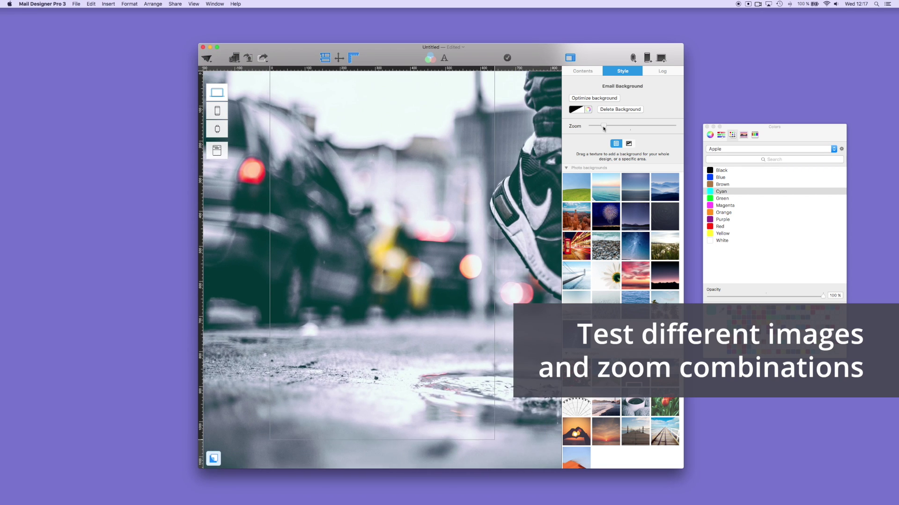
{"action": "left_click_drag", "start_coordinate": [603, 128], "coordinate": [603, 128]}
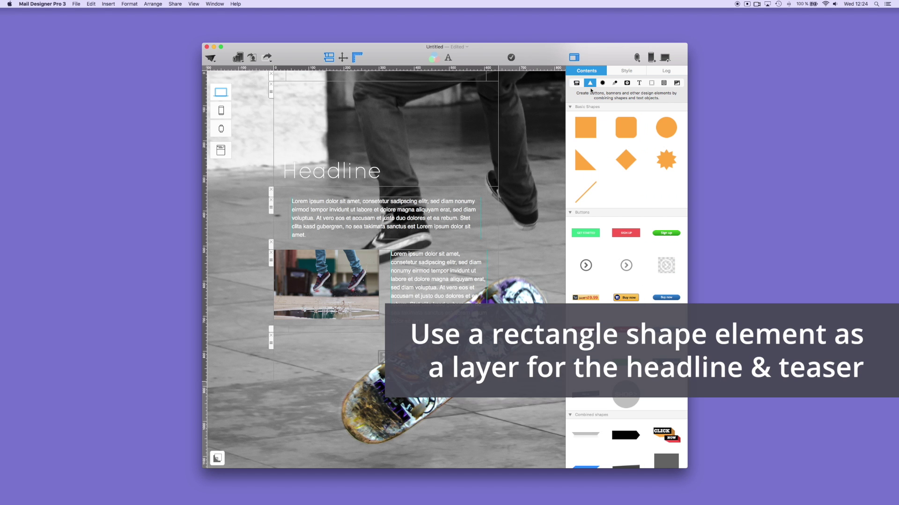
{"action": "left_click_drag", "start_coordinate": [585, 125], "coordinate": [498, 188]}
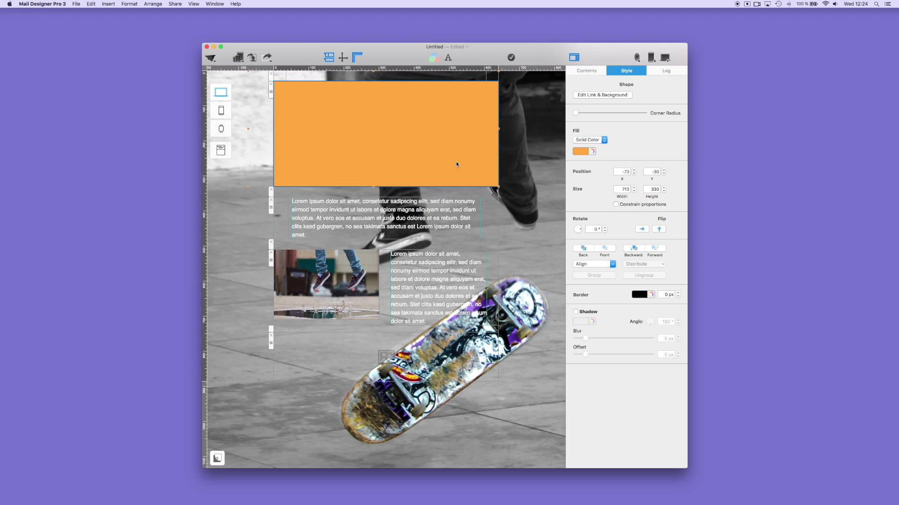
Send the header rectangle to the back, fill it turquoise and lower its opacity.
{"action": "right_click", "coordinate": [397, 110]}
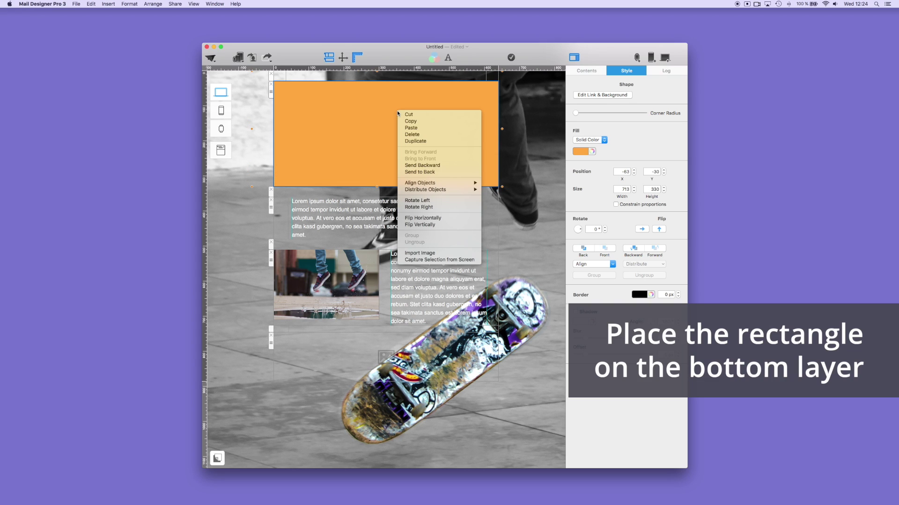
{"action": "left_click", "coordinate": [423, 172]}
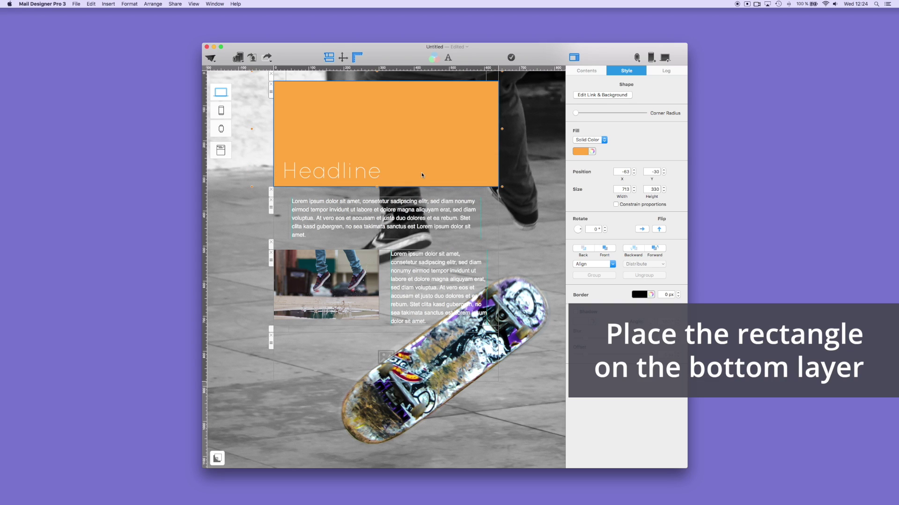
{"action": "left_click", "coordinate": [592, 152]}
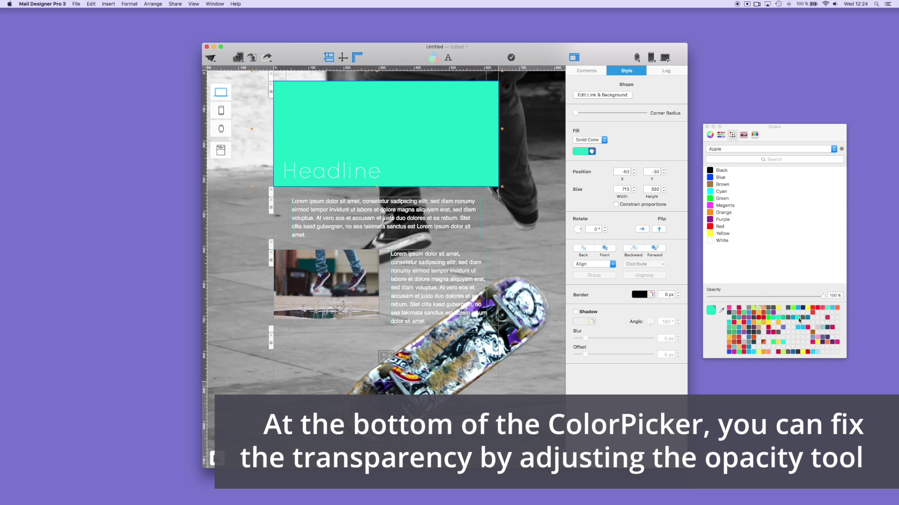
{"action": "left_click_drag", "start_coordinate": [820, 295], "coordinate": [787, 296]}
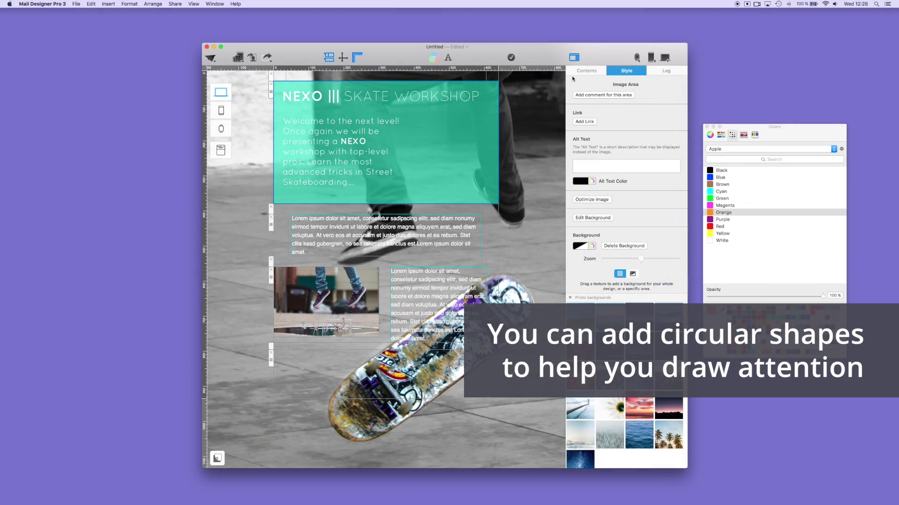
Add a circle for the SAVE 20% badge, a separator line, and a rectangle below the headline box.
{"action": "left_click_drag", "start_coordinate": [662, 127], "coordinate": [480, 139]}
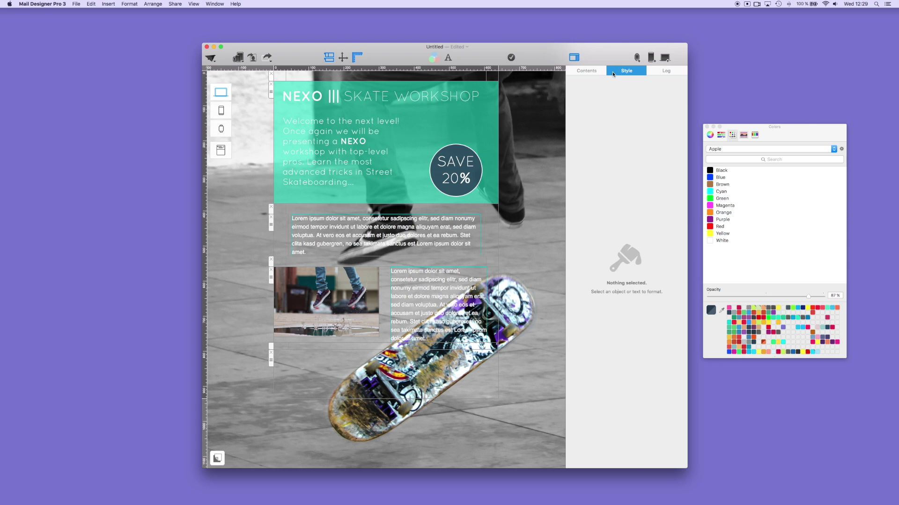
{"action": "left_click", "coordinate": [586, 70]}
{"action": "left_click_drag", "start_coordinate": [581, 191], "coordinate": [407, 110]}
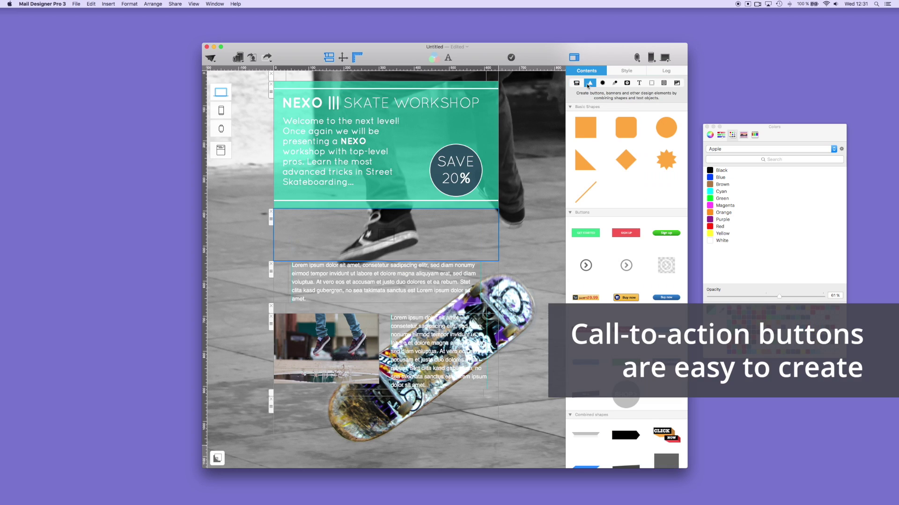
{"action": "left_click_drag", "start_coordinate": [588, 125], "coordinate": [396, 235]}
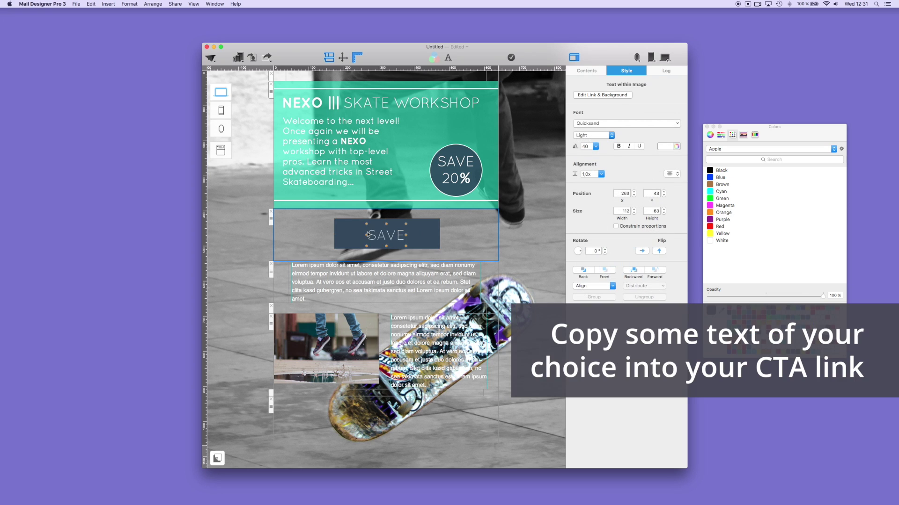
Label the rectangle 'BOOK NOW' and give it a white border.
{"action": "double_click", "coordinate": [384, 234]}
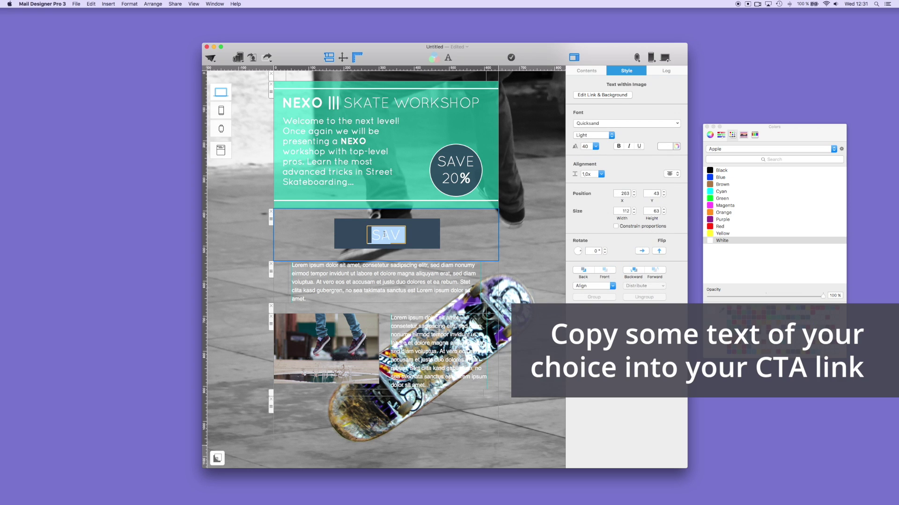
{"action": "left_click_drag", "start_coordinate": [405, 236], "coordinate": [453, 238]}
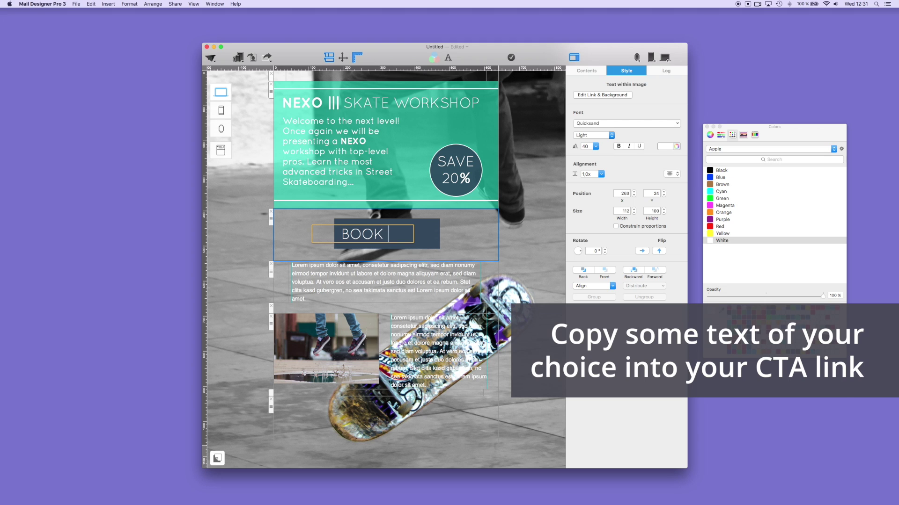
{"action": "type", "text": "NOW"}
{"action": "left_click", "coordinate": [372, 225]}
{"action": "left_click_drag", "start_coordinate": [710, 241], "coordinate": [640, 294]}
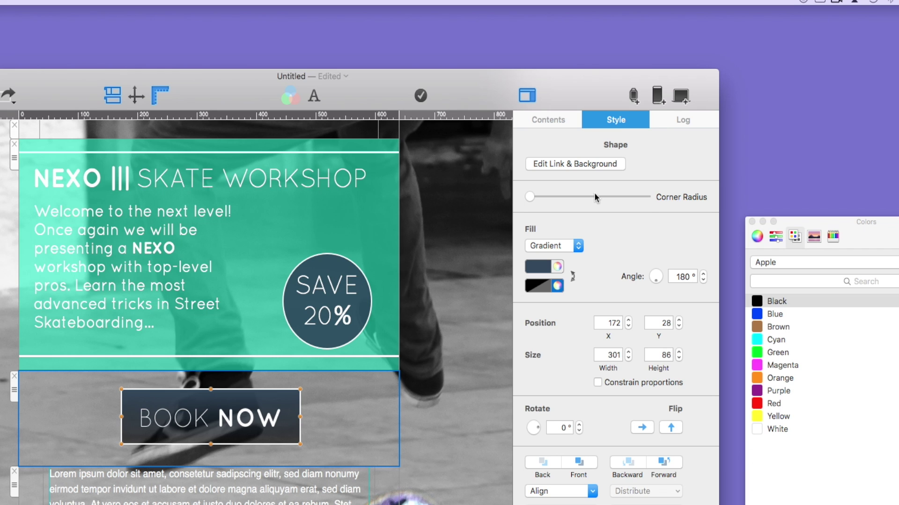
Add a web link to the BOOK NOW button and round its corners.
{"action": "left_click", "coordinate": [581, 165]}
{"action": "left_click", "coordinate": [554, 215]}
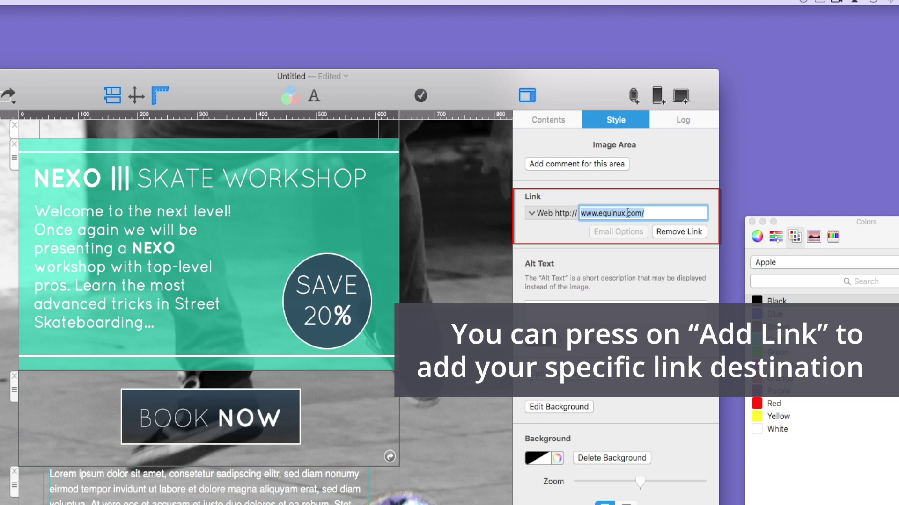
{"action": "type", "text": "skatesho"}
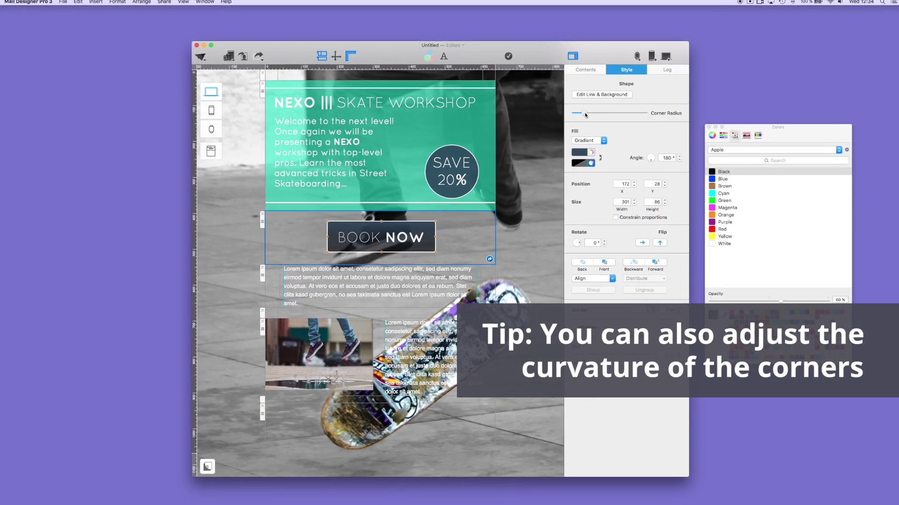
{"action": "left_click_drag", "start_coordinate": [585, 115], "coordinate": [563, 121]}
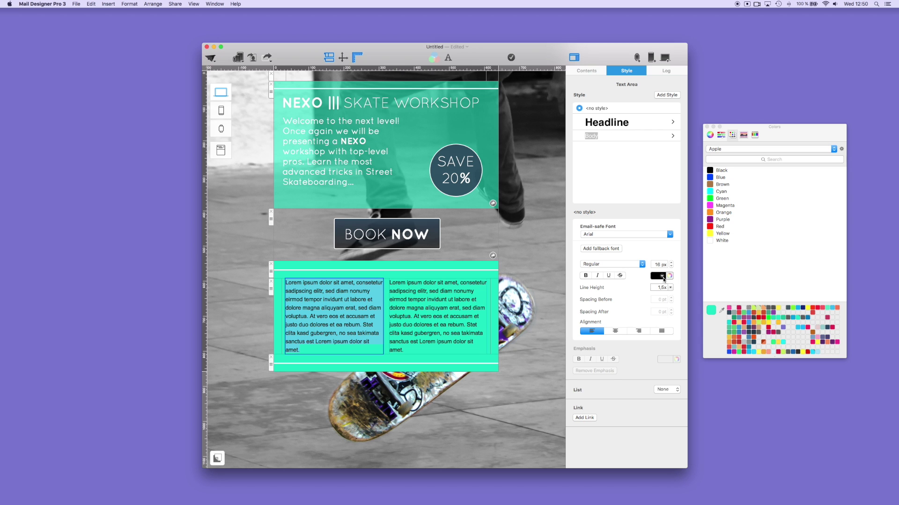
Make the left text block white, in Quicksand as the primary font, at 20 px.
{"action": "left_click", "coordinate": [664, 280]}
{"action": "left_click", "coordinate": [618, 328]}
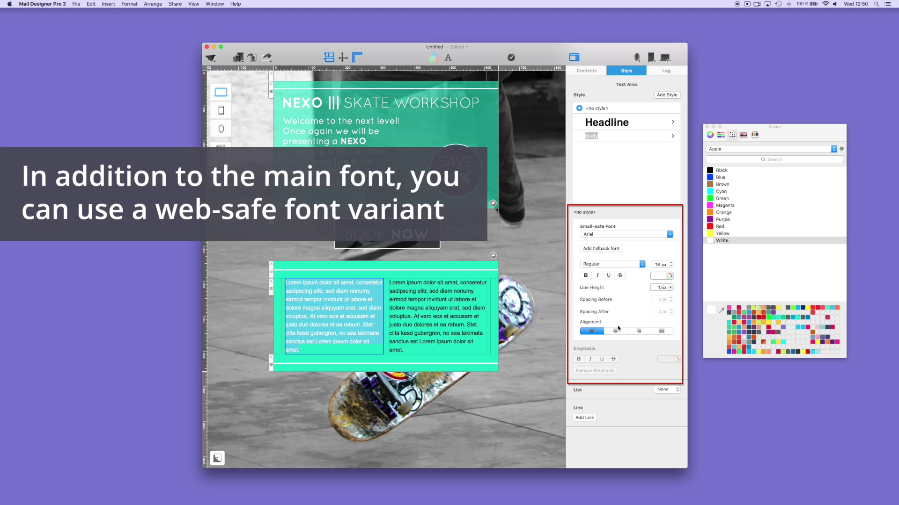
{"action": "left_click", "coordinate": [616, 236]}
{"action": "left_click", "coordinate": [599, 249]}
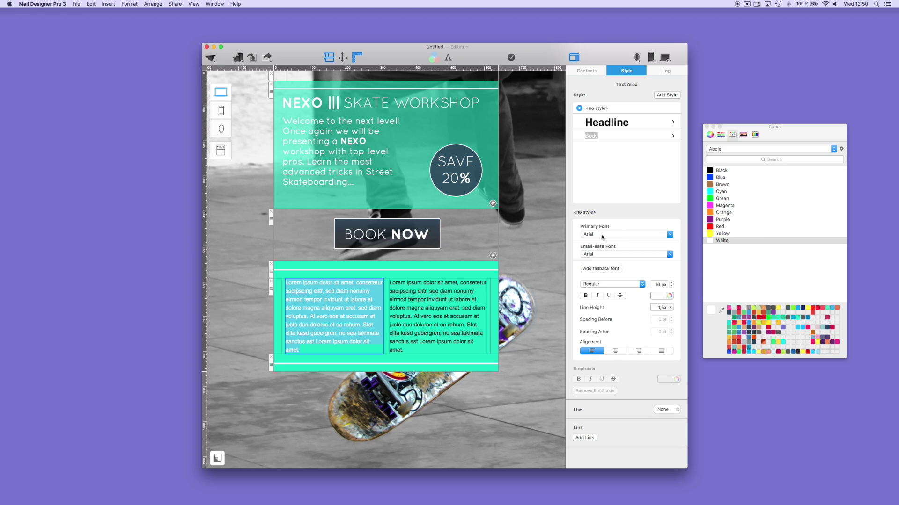
{"action": "left_click", "coordinate": [602, 237]}
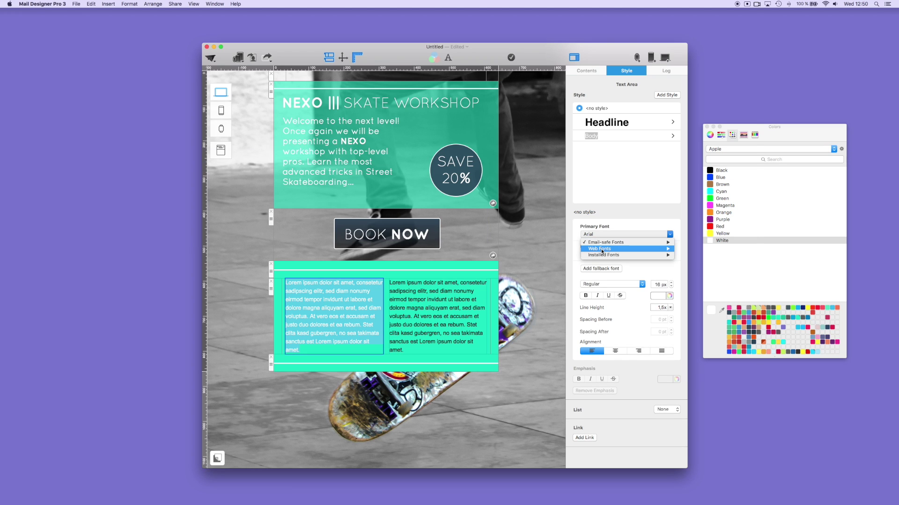
{"action": "mouse_move", "coordinate": [602, 251]}
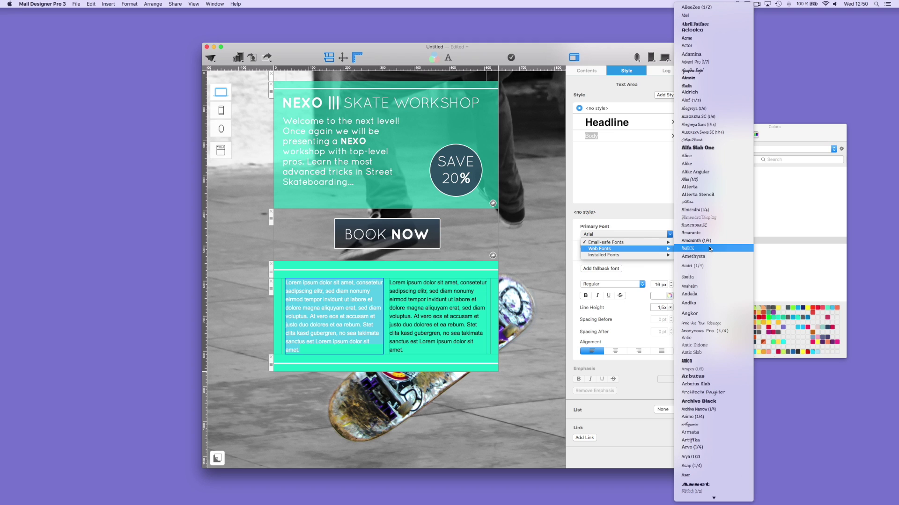
{"action": "type", "text": "qui"}
{"action": "key", "text": "Return"}
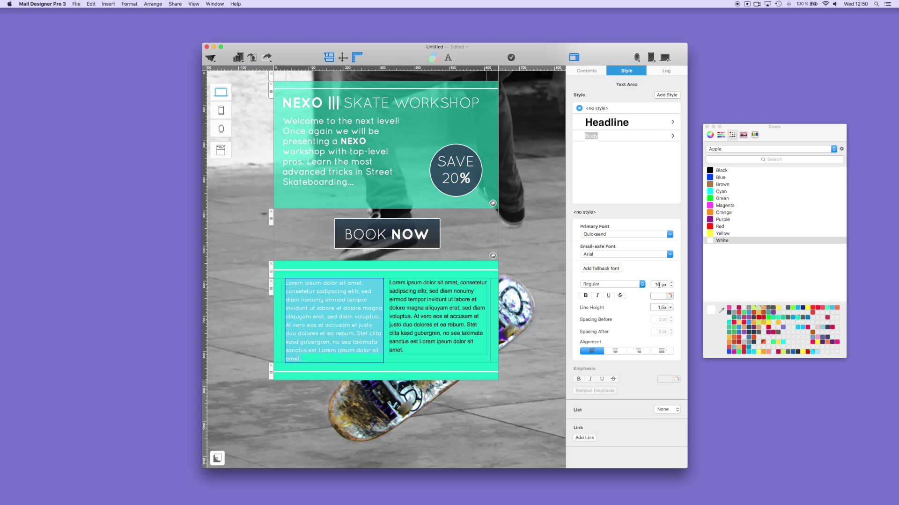
{"action": "key", "text": "Return"}
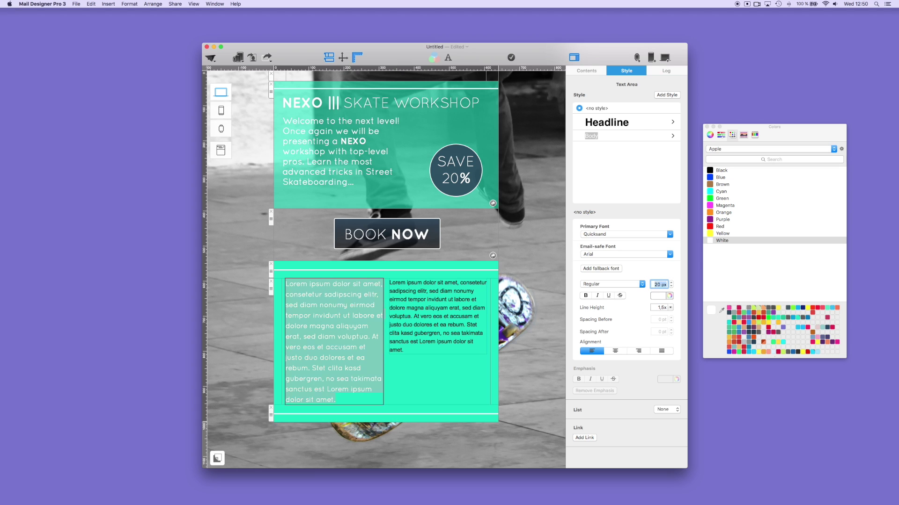
Save that formatting as the 'Body Text Box' style and apply it to the right text.
{"action": "left_click", "coordinate": [667, 95]}
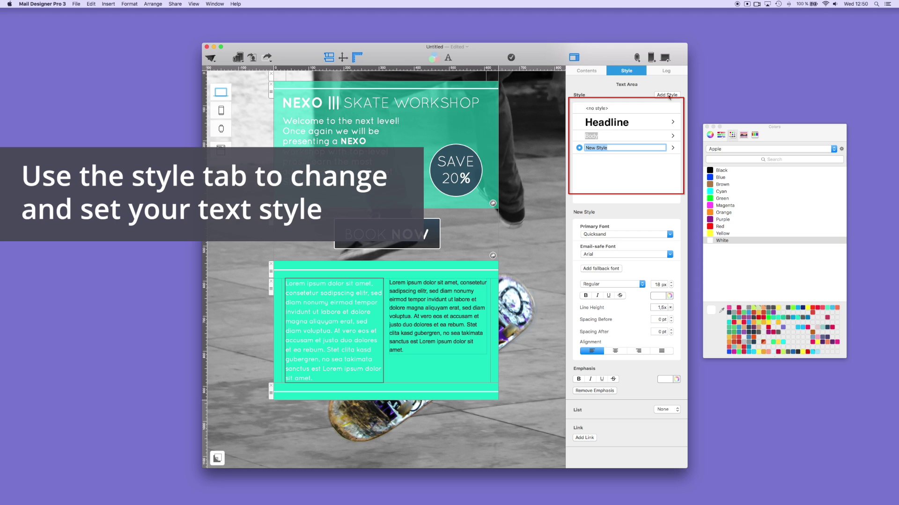
{"action": "type", "text": "Body Text Box"}
{"action": "key", "text": "Return"}
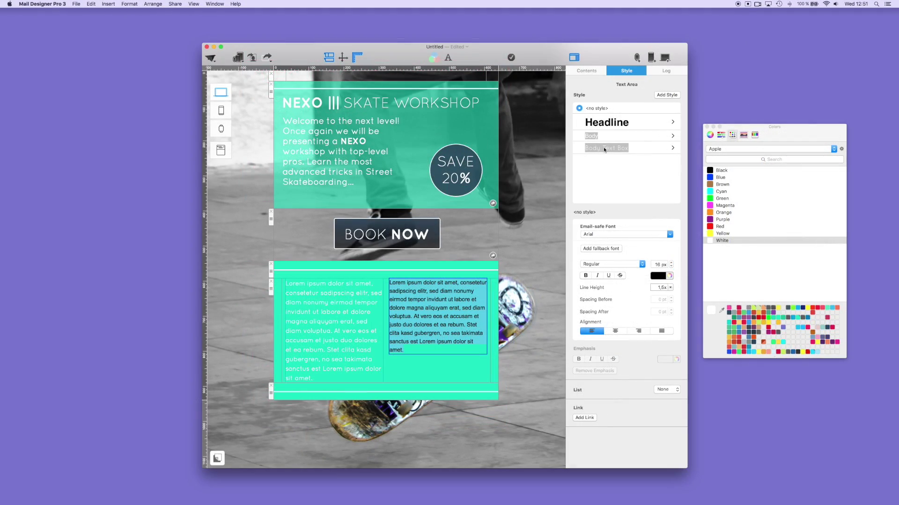
{"action": "left_click", "coordinate": [604, 148]}
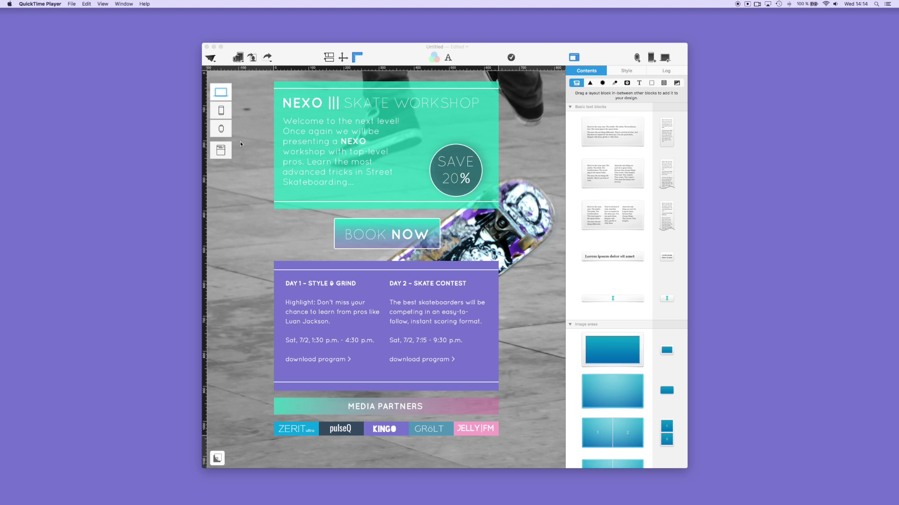
In the smartphone layout, detach the NEXO header and BOOK NOW blocks from desktop.
{"action": "left_click", "coordinate": [226, 112]}
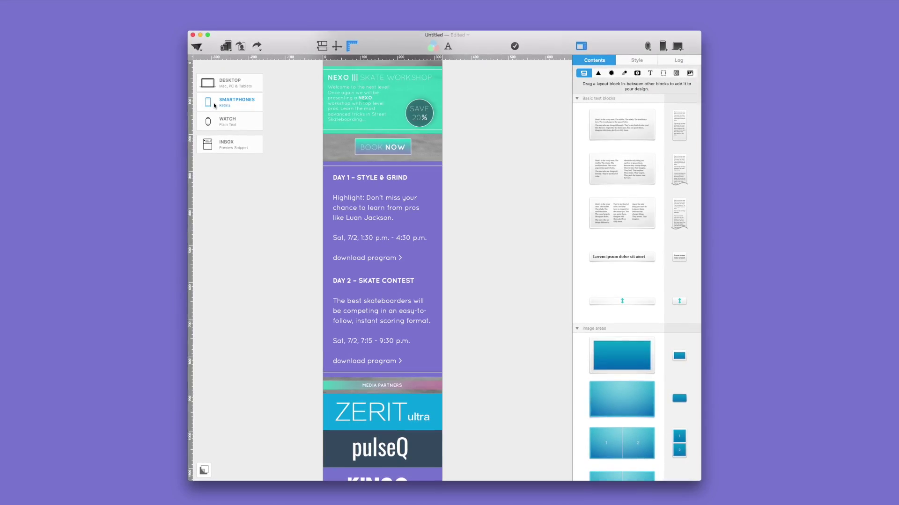
{"action": "left_click", "coordinate": [371, 66]}
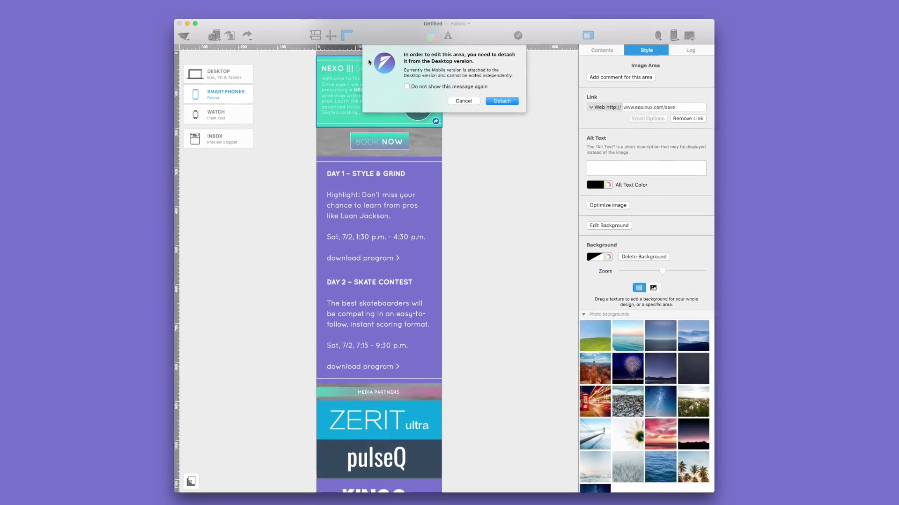
{"action": "left_click", "coordinate": [502, 99]}
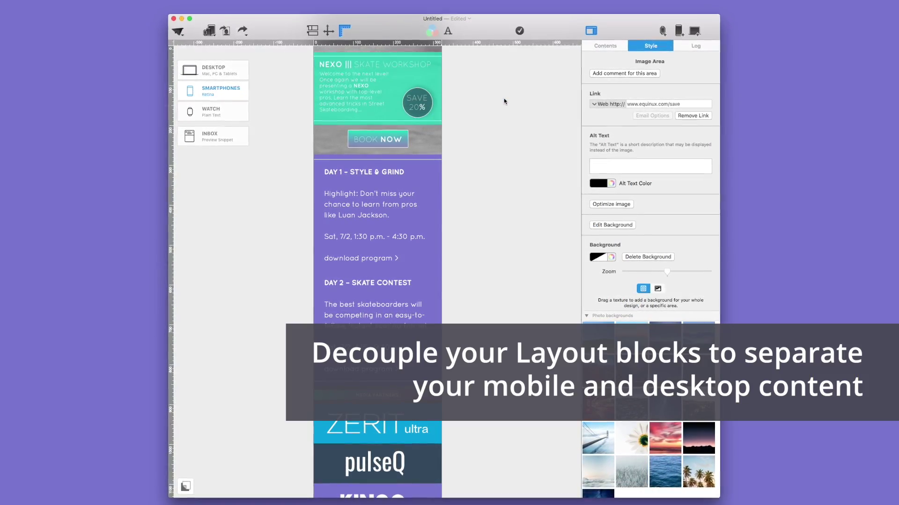
{"action": "left_click", "coordinate": [395, 140]}
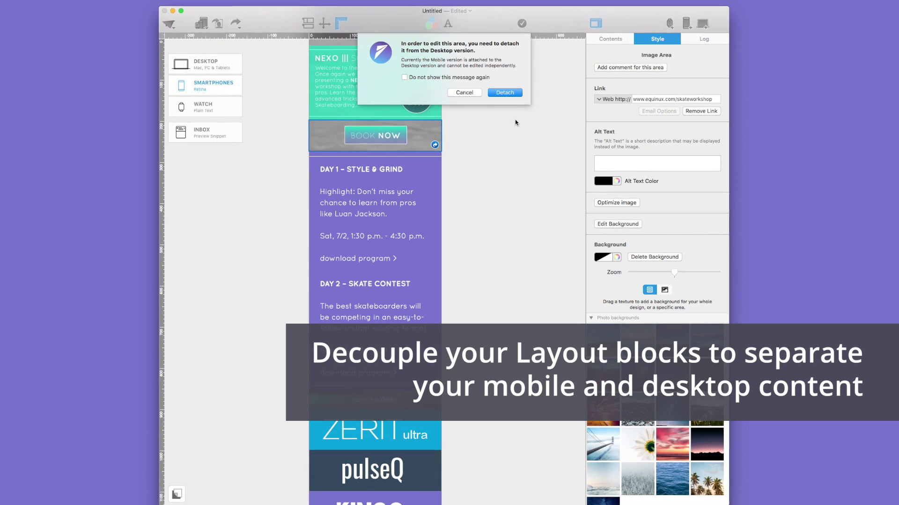
{"action": "left_click", "coordinate": [512, 94]}
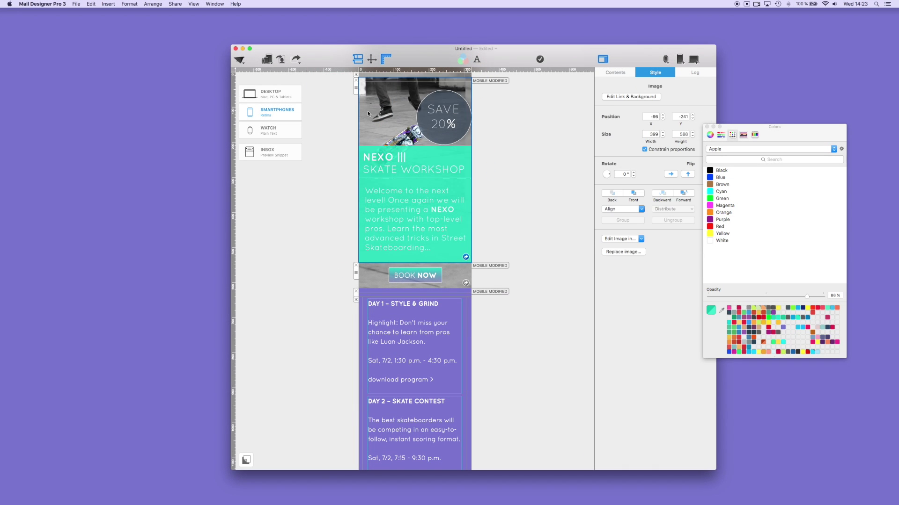
Clear the selection and view the smartphone email in the iPhone 6 (Gold) preview.
{"action": "left_click", "coordinate": [534, 178]}
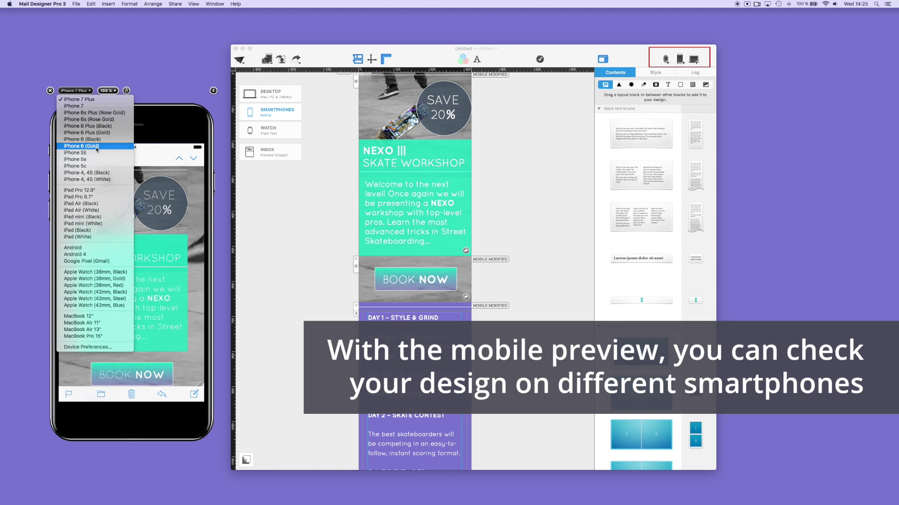
{"action": "left_click", "coordinate": [82, 146]}
{"action": "scroll", "coordinate": [117, 209], "scroll_direction": "down", "scroll_amount": 8}
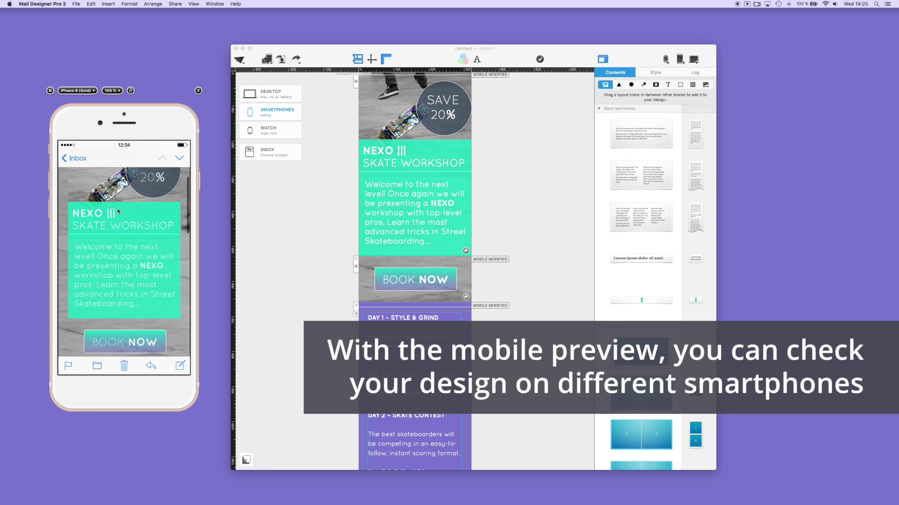
{"action": "scroll", "coordinate": [117, 209], "scroll_direction": "up", "scroll_amount": 8}
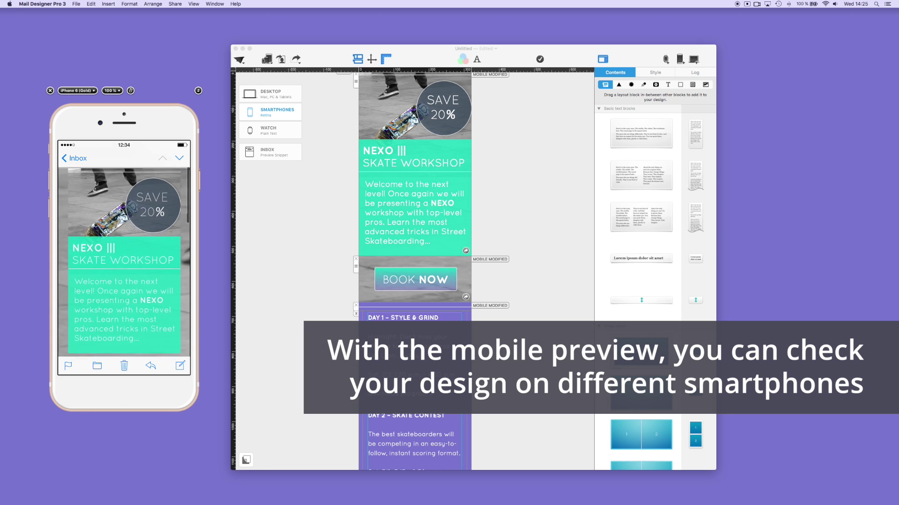
{"action": "left_click", "coordinate": [85, 91]}
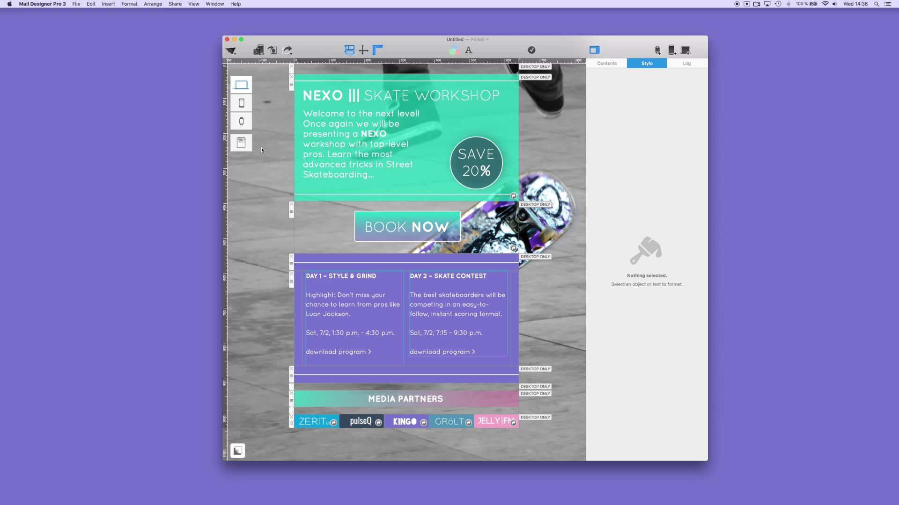
In Inbox Optimize, begin typing the inbox snippet text ('Downloa…').
{"action": "left_click", "coordinate": [241, 142]}
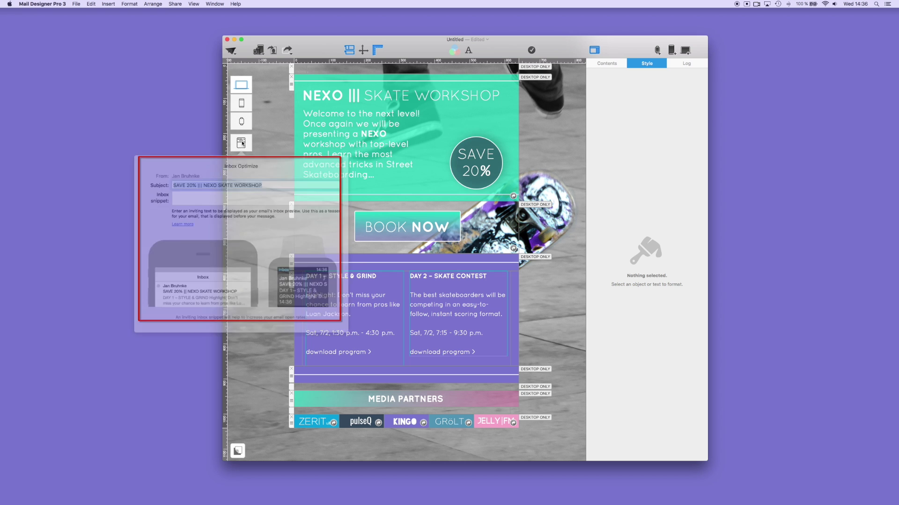
{"action": "left_click", "coordinate": [223, 194]}
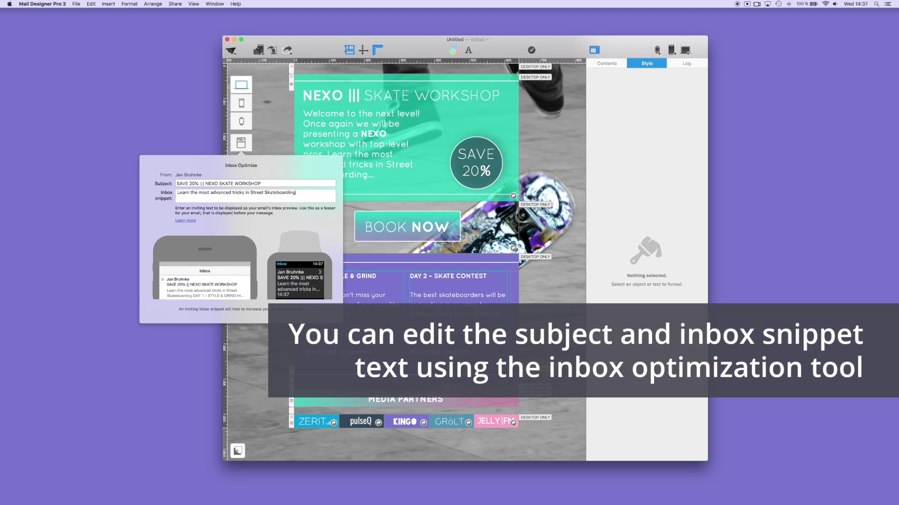
{"action": "type", "text": "Downloa"}
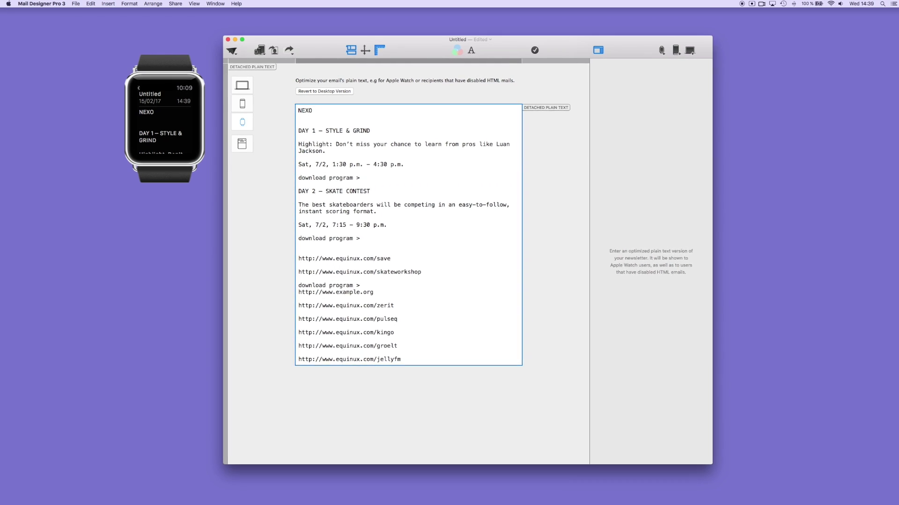
Extend the watch version's first line with '| SKATE WORKSHOP' after NEXO.
{"action": "type", "text": "| SKA"}
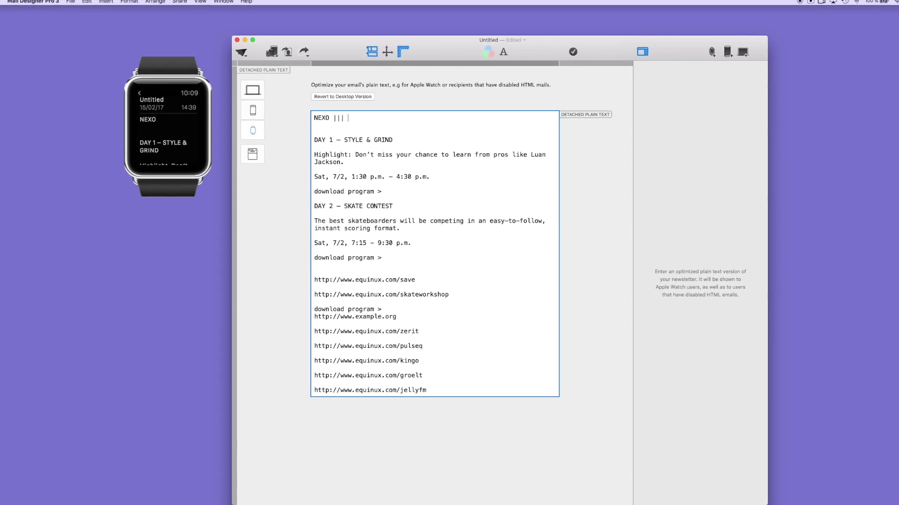
{"action": "type", "text": "TE W"}
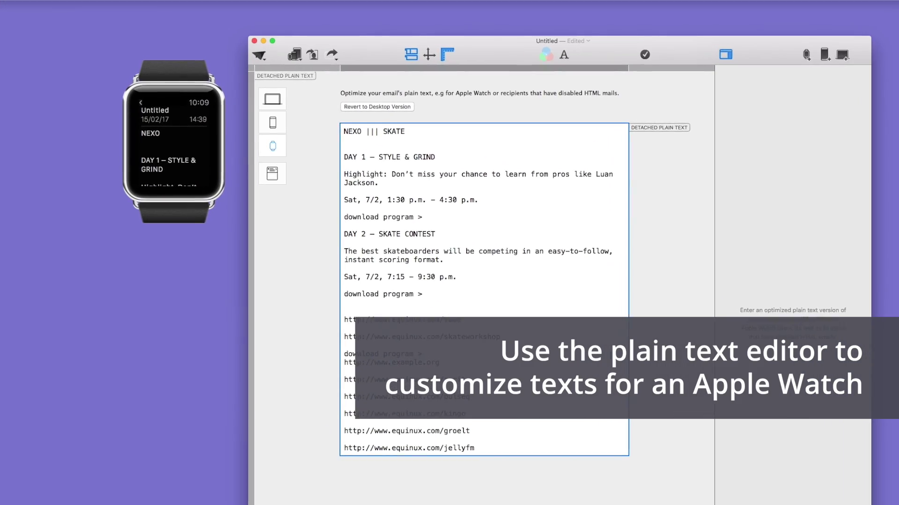
{"action": "type", "text": "ORKS"}
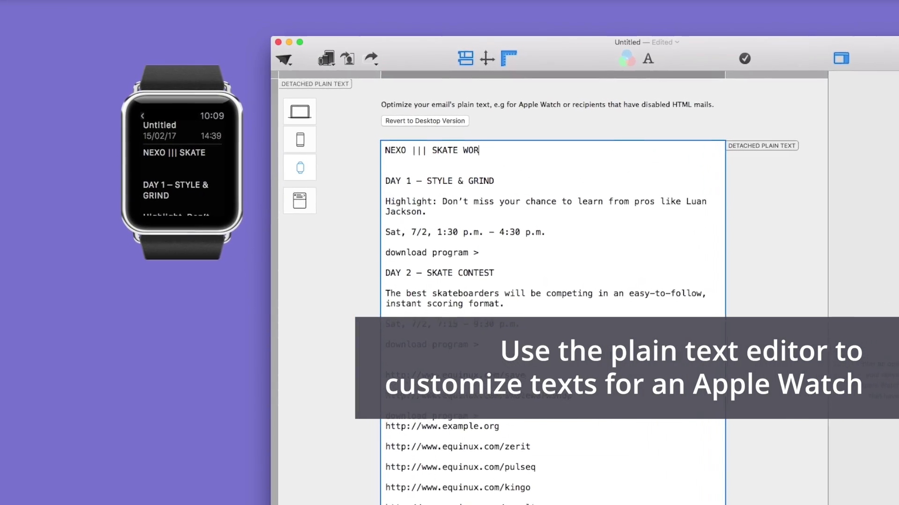
{"action": "type", "text": "HOP"}
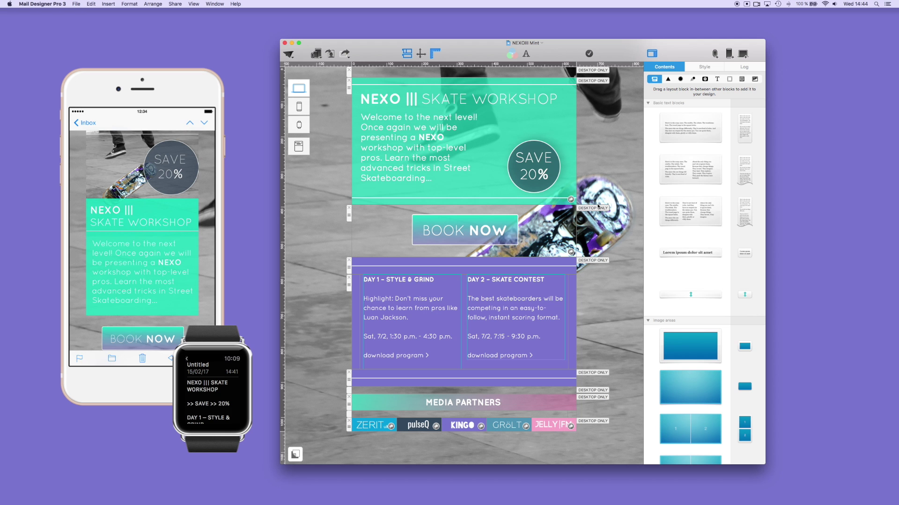
Send the desktop-only design via Apple Mail, then cancel the MailChimp template export.
{"action": "left_click", "coordinate": [289, 54]}
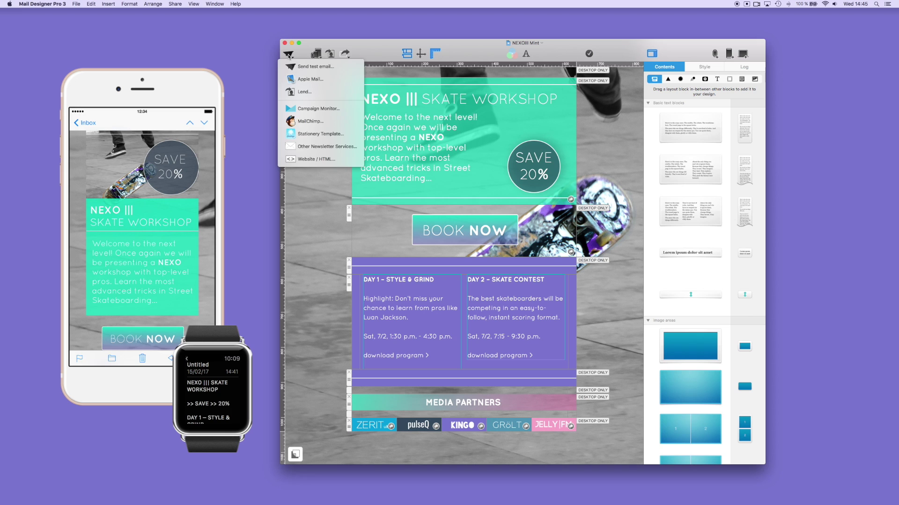
{"action": "left_click", "coordinate": [302, 79]}
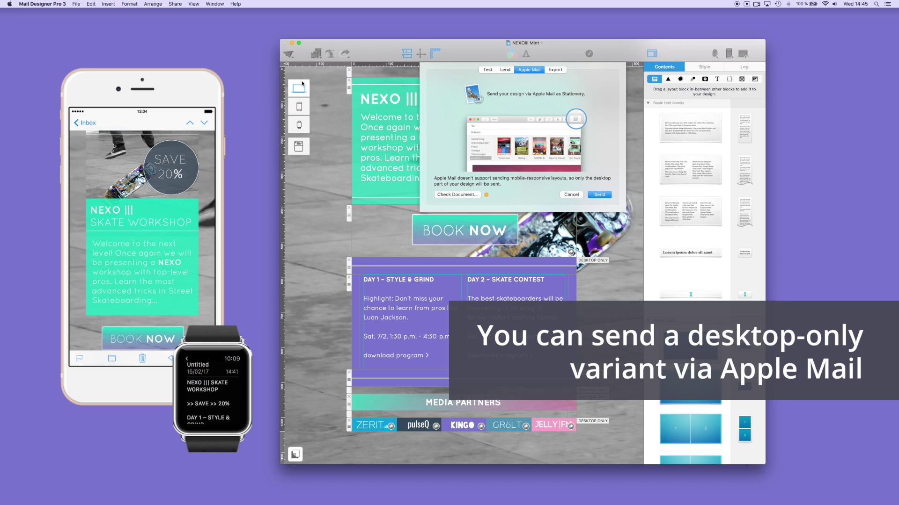
{"action": "left_click", "coordinate": [599, 195]}
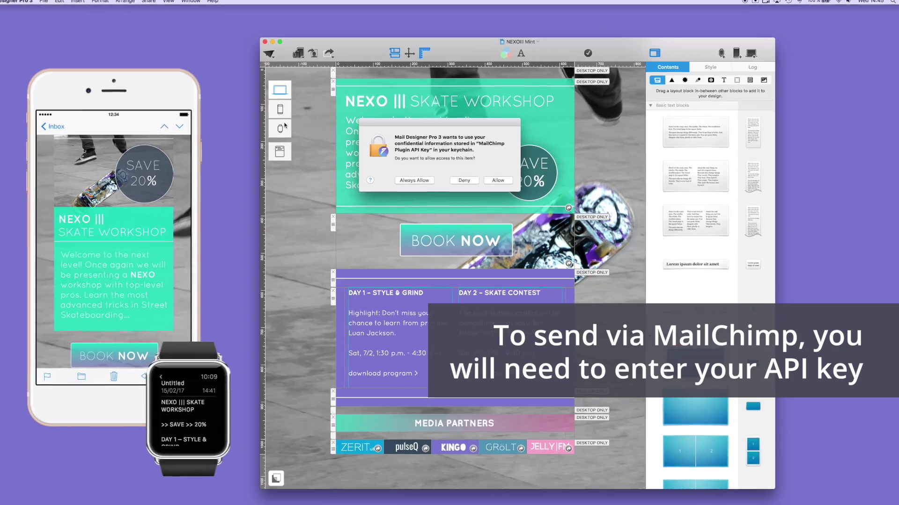
{"action": "left_click", "coordinate": [495, 187]}
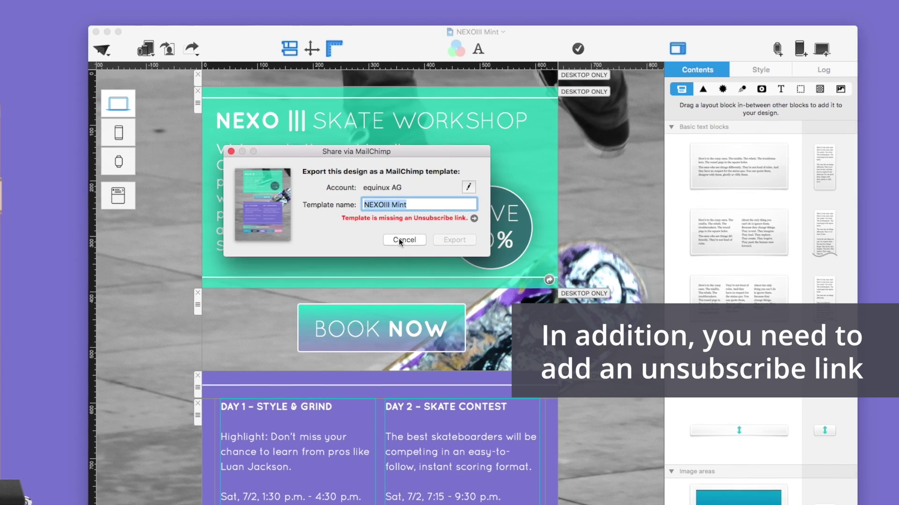
{"action": "left_click", "coordinate": [402, 235]}
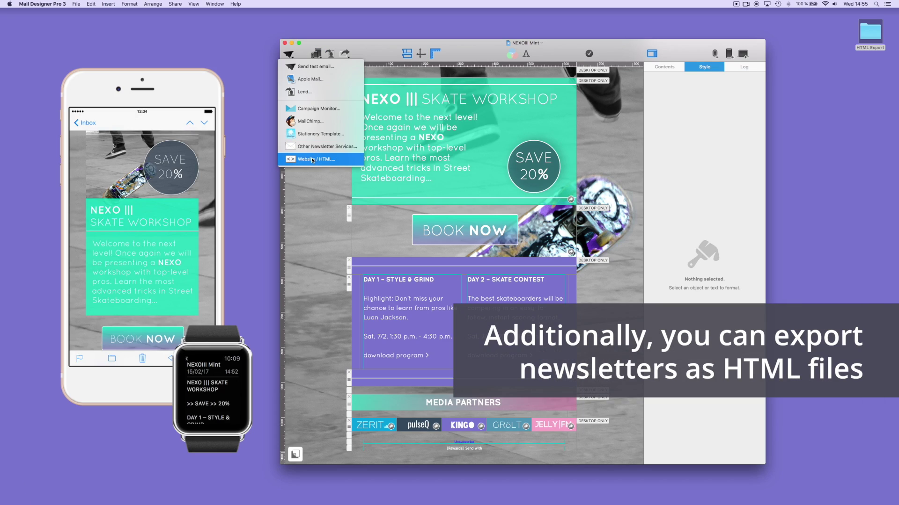
Export the NEXOIII Mint design as Website / HTML into the 'HTML Export' folder.
{"action": "left_click", "coordinate": [311, 157]}
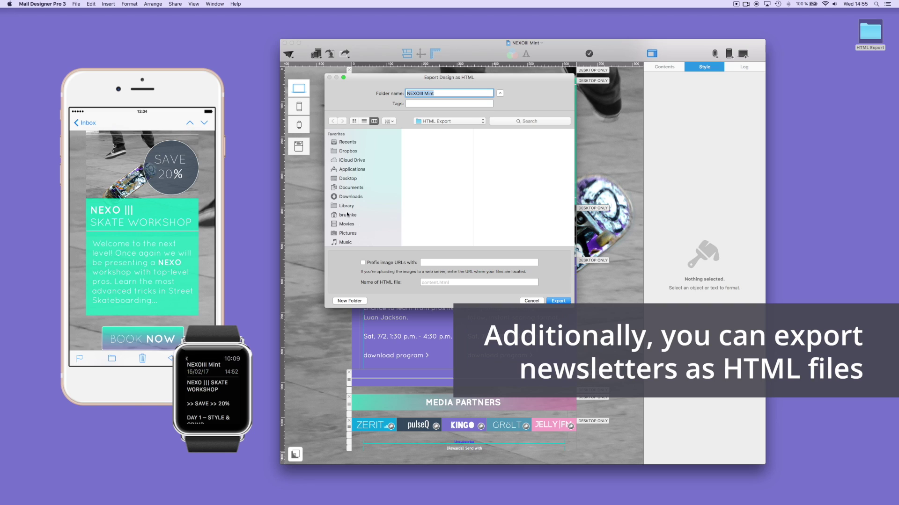
{"action": "left_click", "coordinate": [560, 301]}
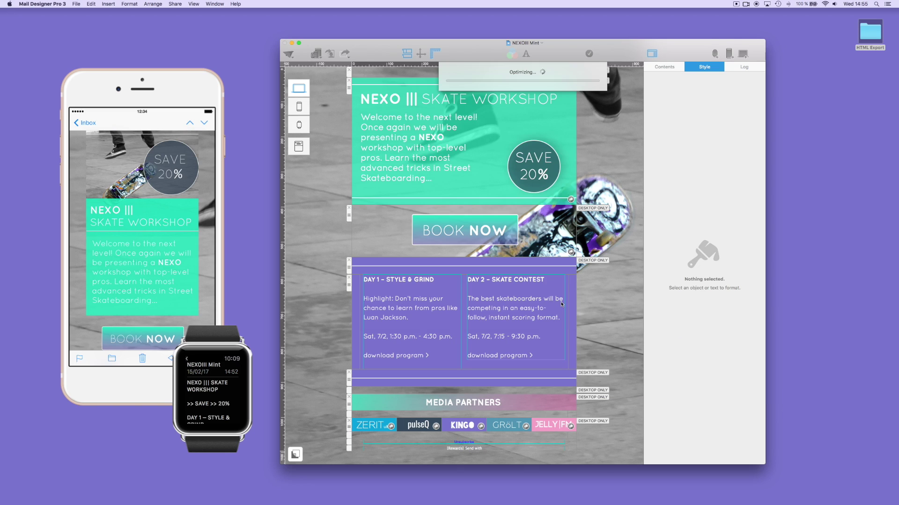